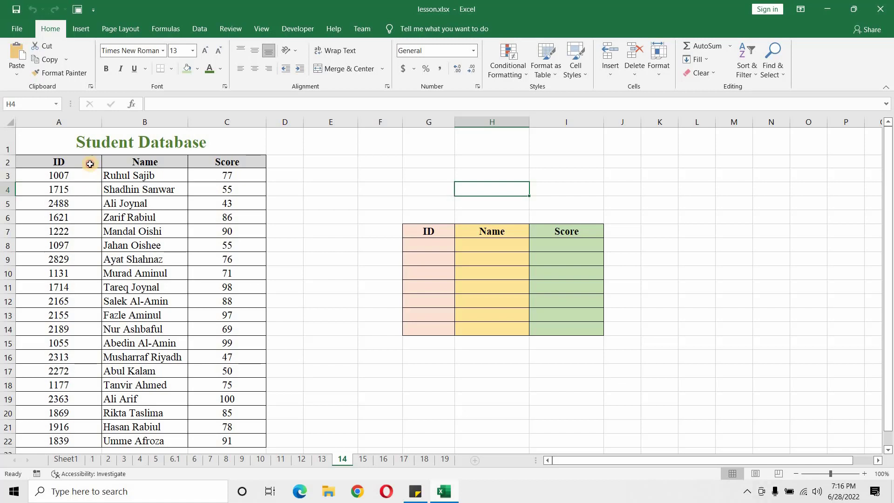
left_click(93, 164)
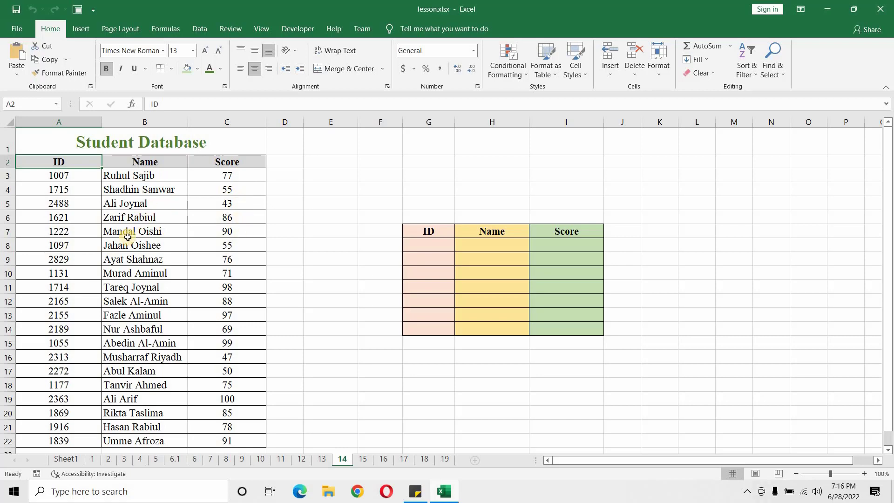
scroll(150, 243, "down", 3)
scroll(150, 244, "up", 3)
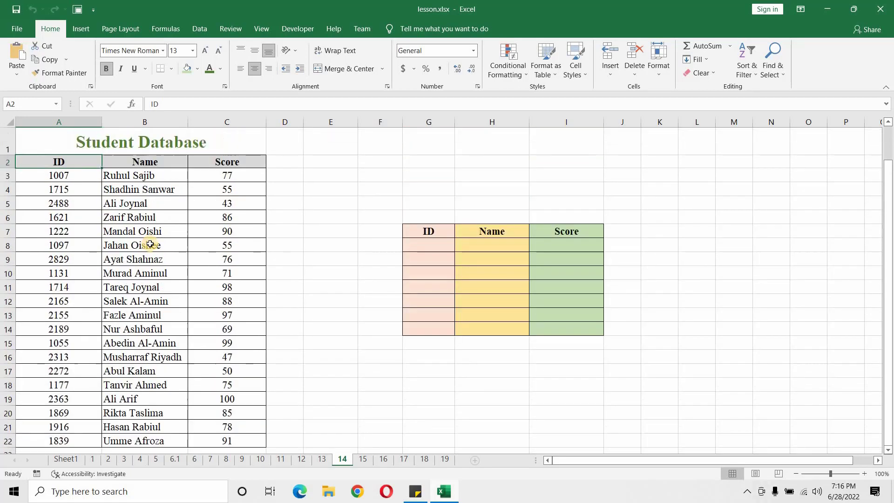
left_click(436, 251)
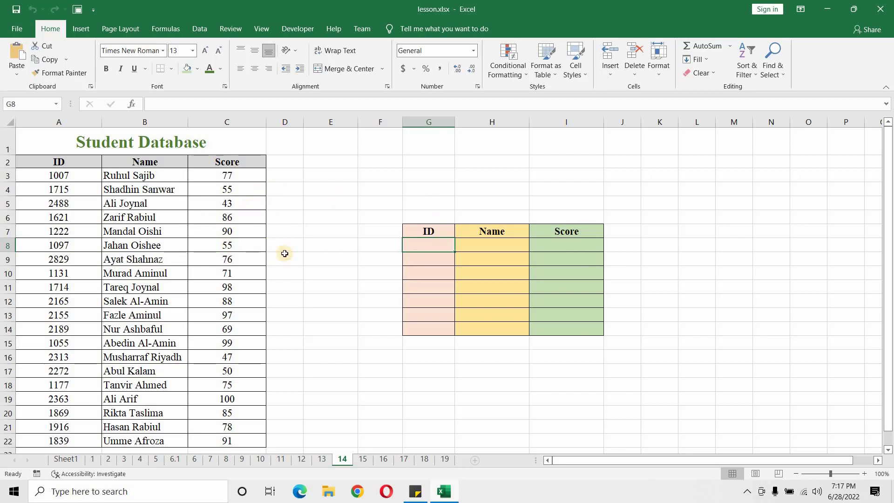
Step: Start a VLOOKUP formula in the first Name cell, H8, with the ID cell G8 as the lookup value
left_click(504, 248)
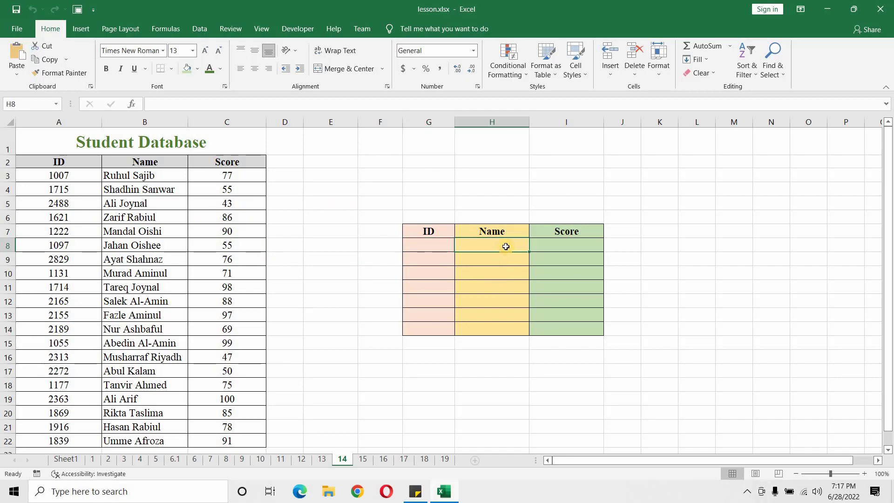
left_click(164, 100)
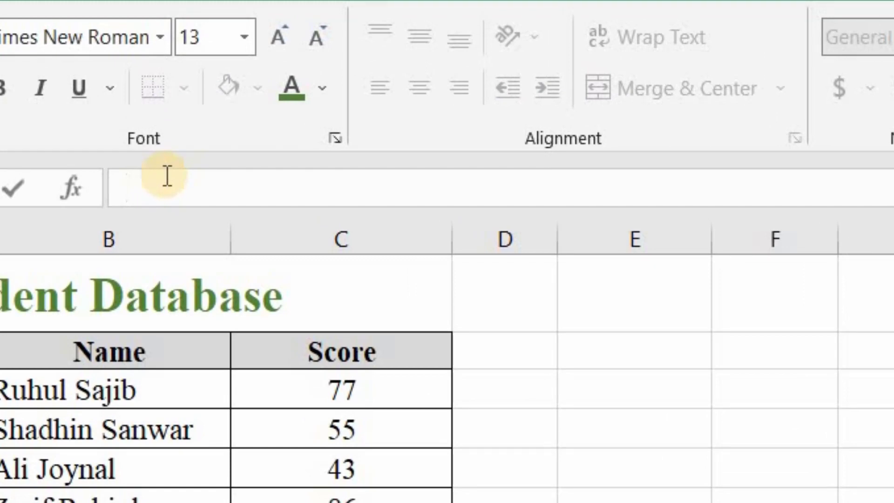
type("=")
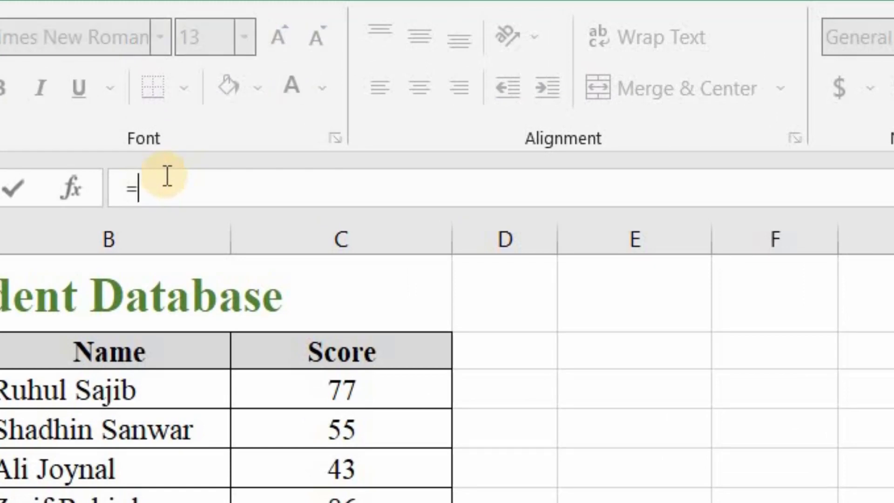
type("vloo")
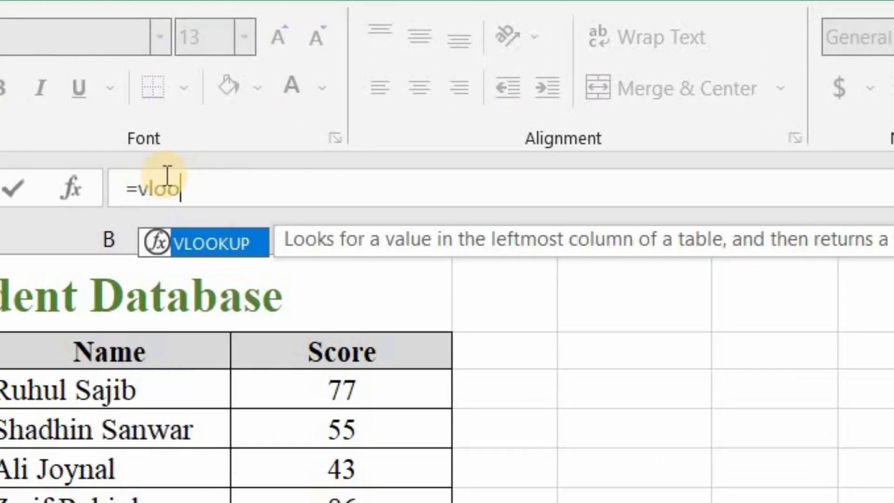
key("Tab")
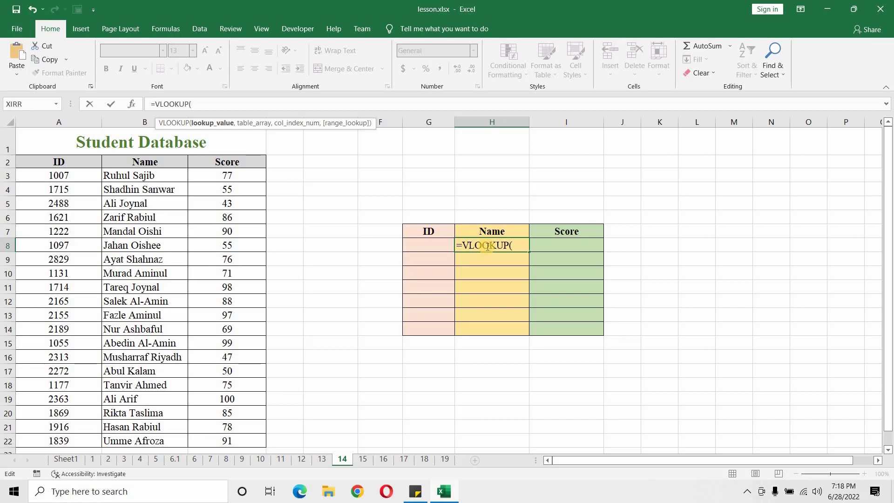
left_click(435, 245)
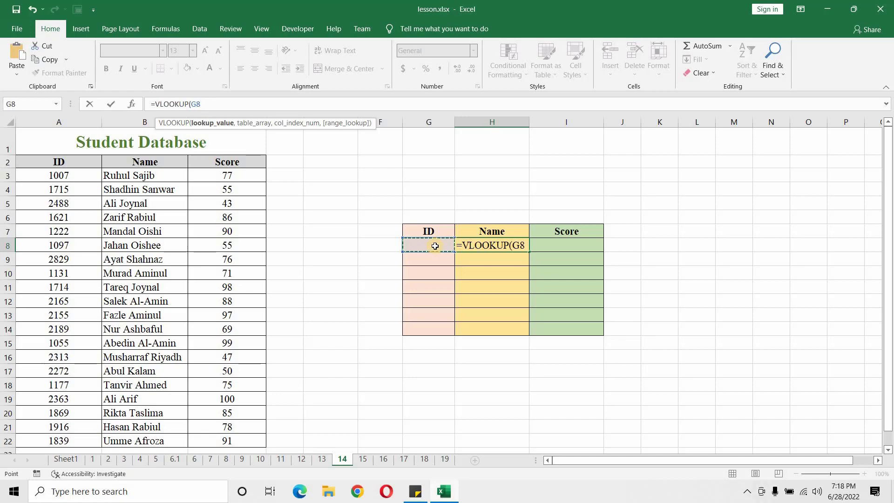
type(",")
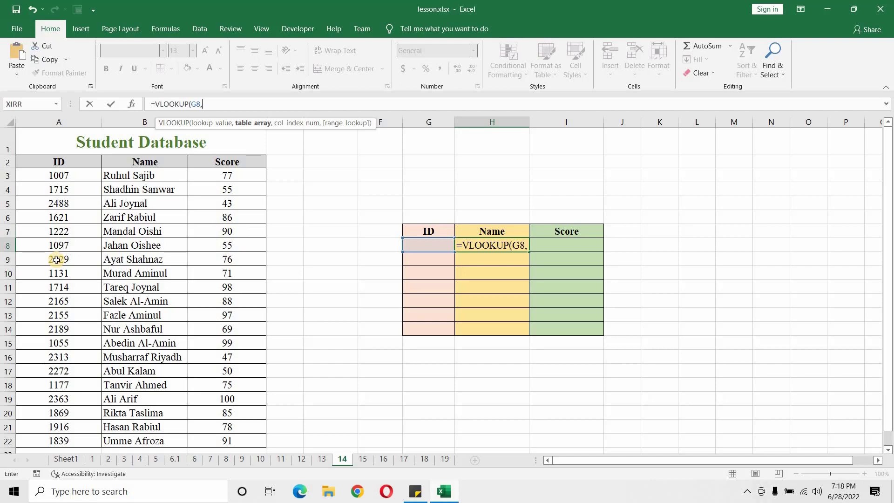
Step: Complete the H8 formula with table array A2:C22, column index 2 and 0 for an exact match
left_click_drag(45, 164, 232, 407)
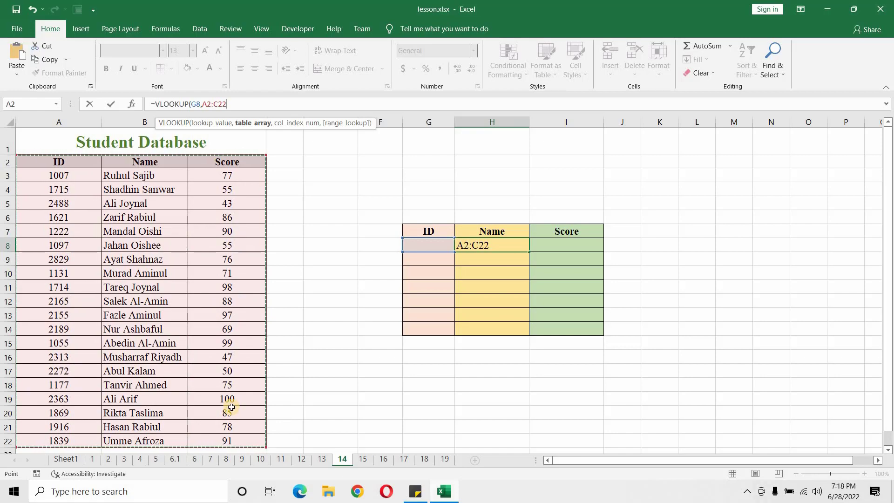
type(",")
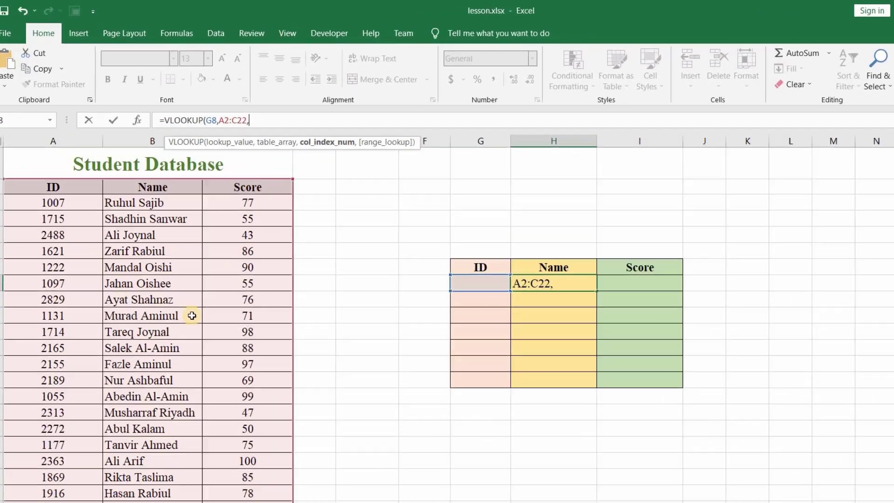
type("2")
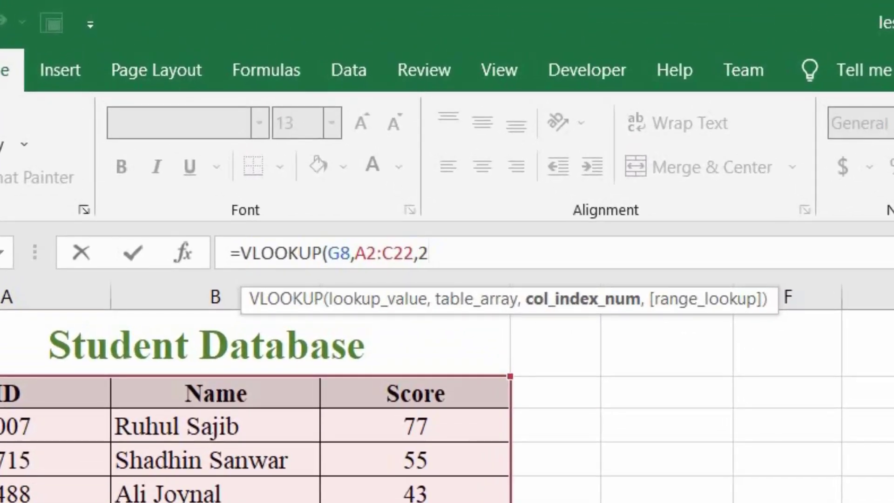
type(",")
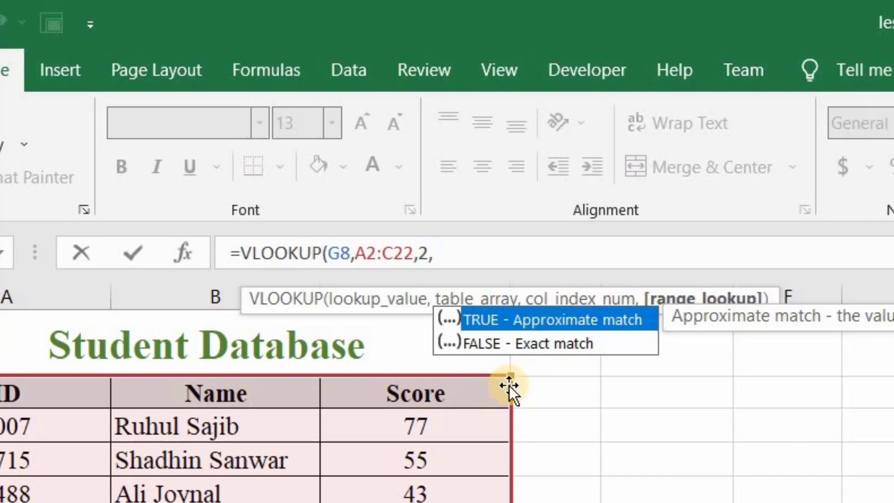
type("0)")
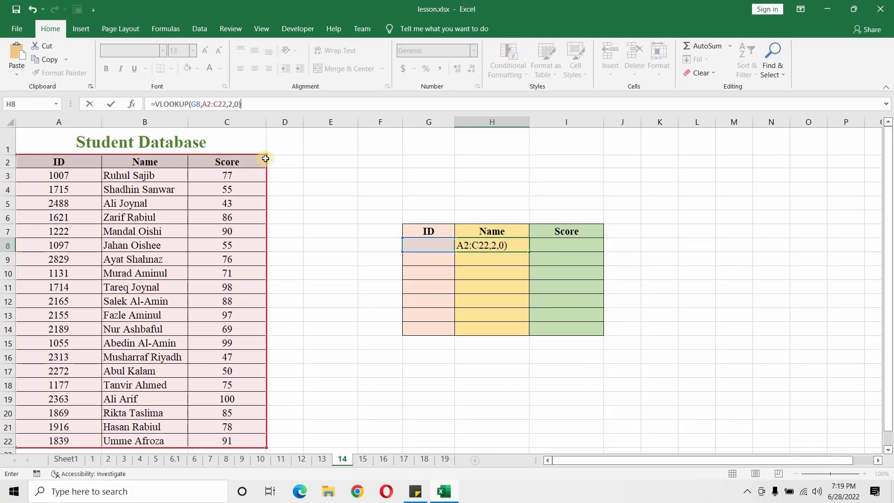
key("Return")
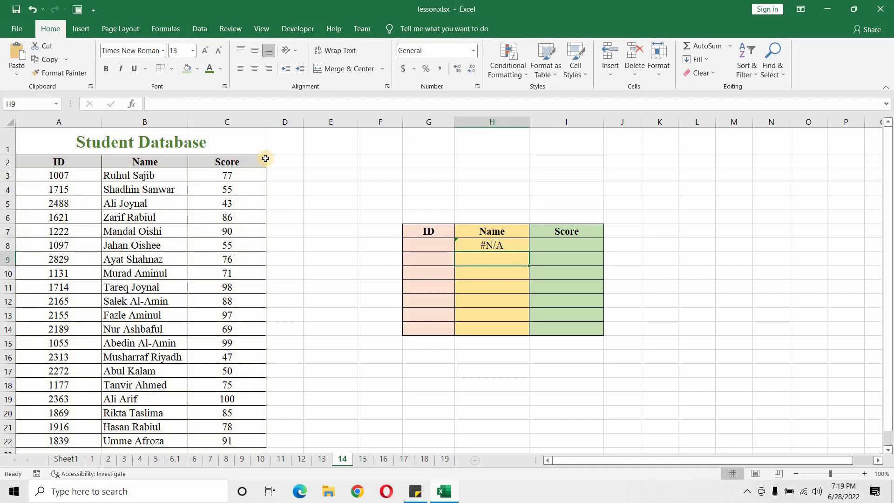
Step: Enter the student ID listed in A11 into the first ID cell of the lookup table, G8
left_click(493, 246)
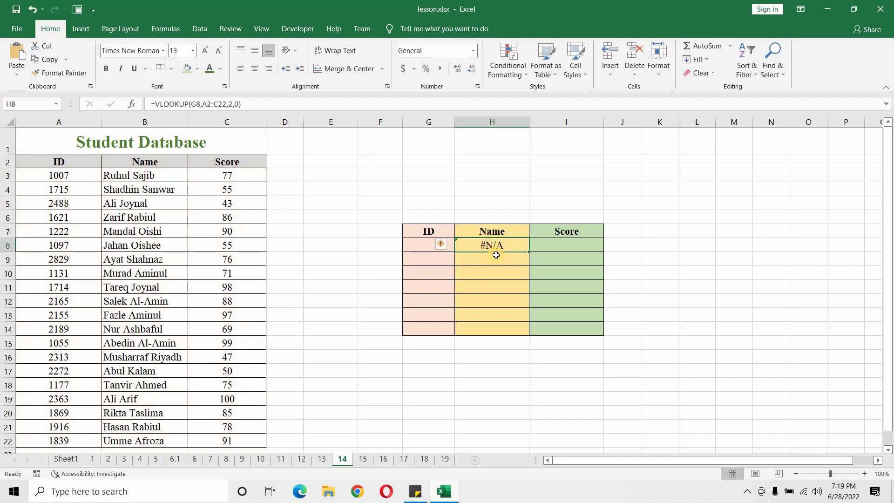
left_click(423, 245)
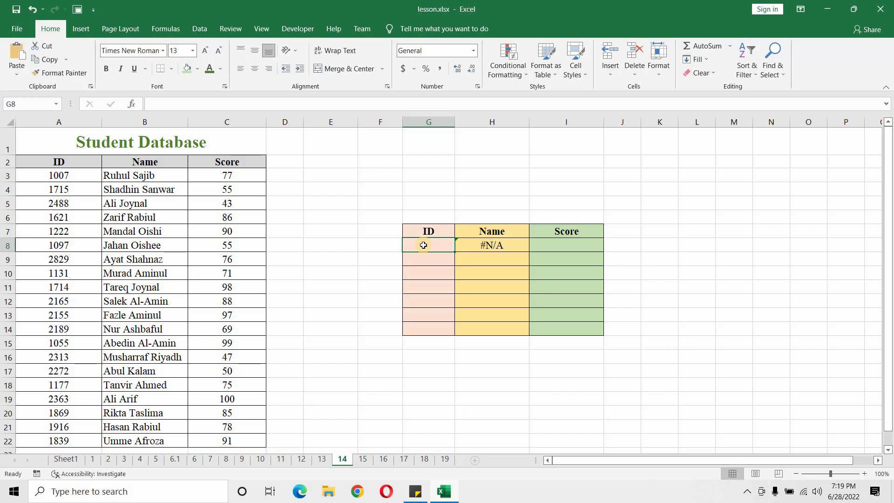
type("1714")
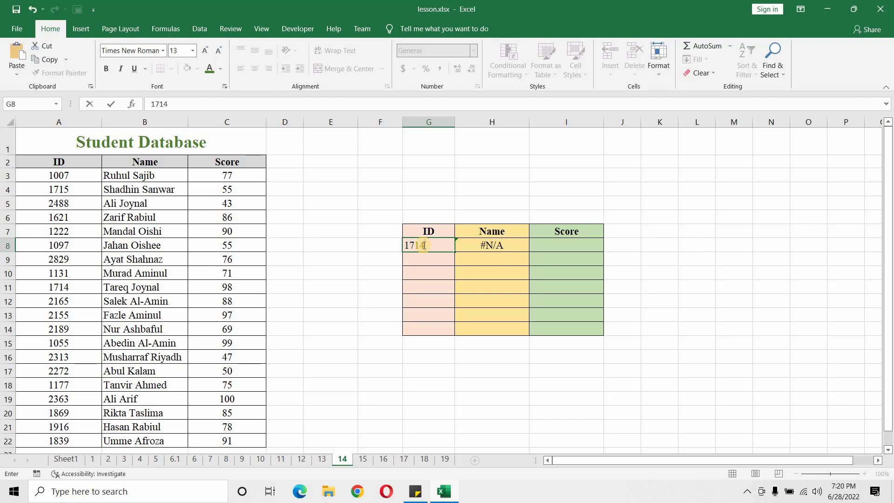
key("Return")
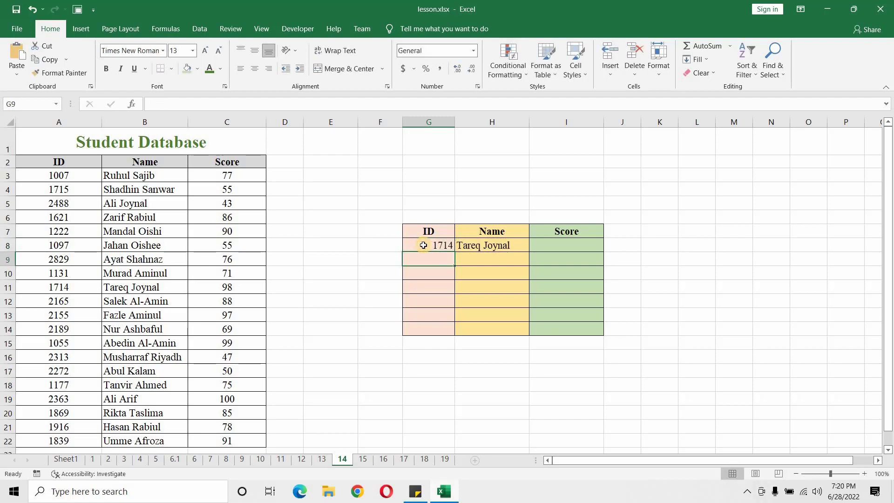
Step: Compare the name returned in H8 with the matching ID and name in row 11 of the student database
key("Up")
left_click(496, 245)
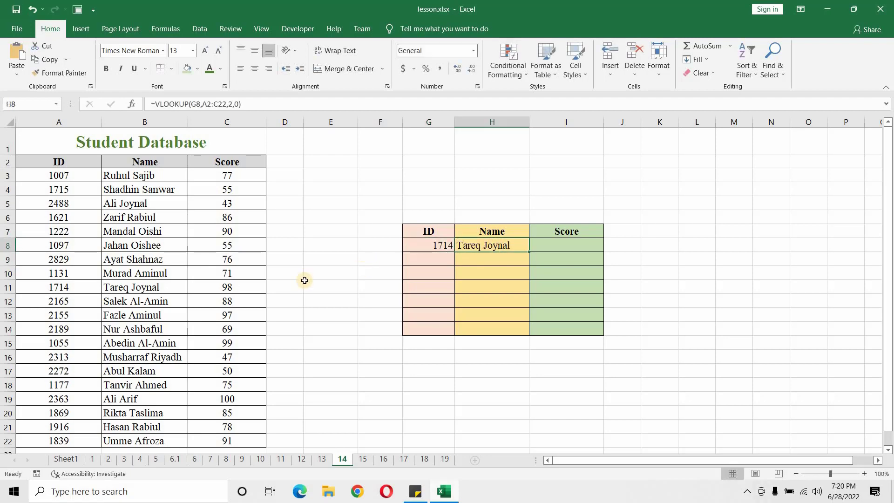
left_click(176, 286)
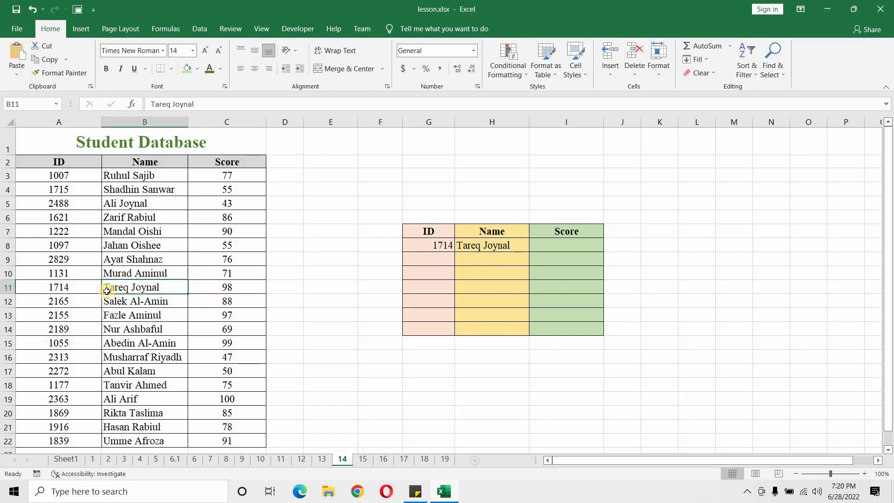
left_click(79, 292)
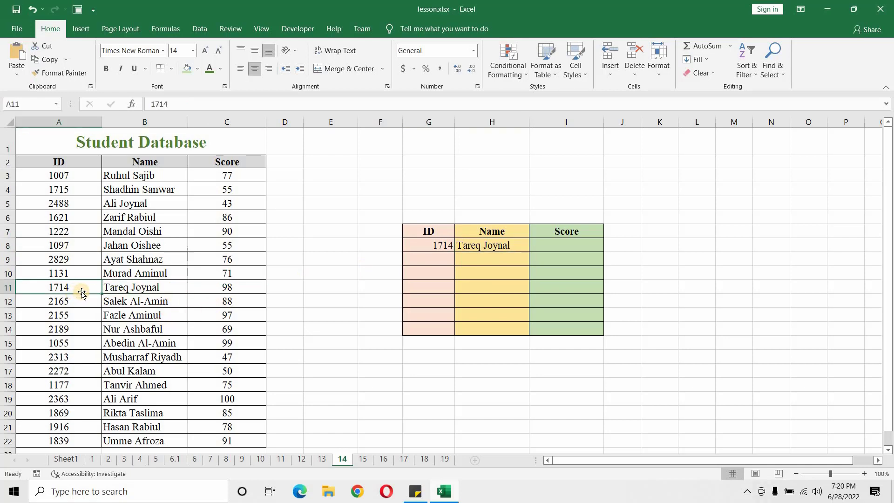
left_click(186, 288)
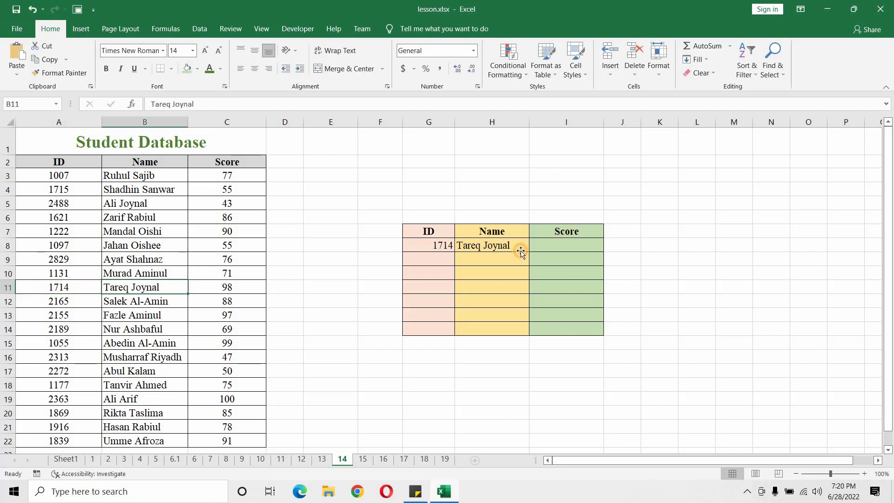
left_click(517, 247)
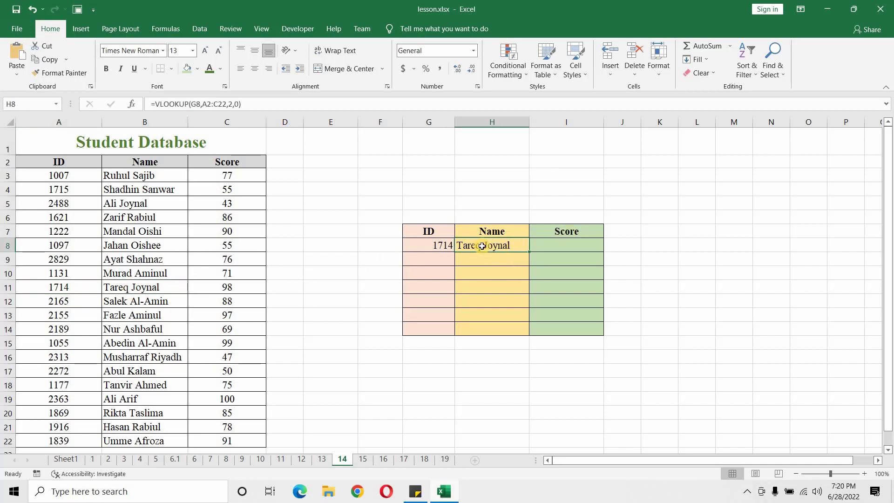
Step: Start a VLOOKUP formula in the first Score cell, I8, using G8 as the lookup value
left_click(566, 246)
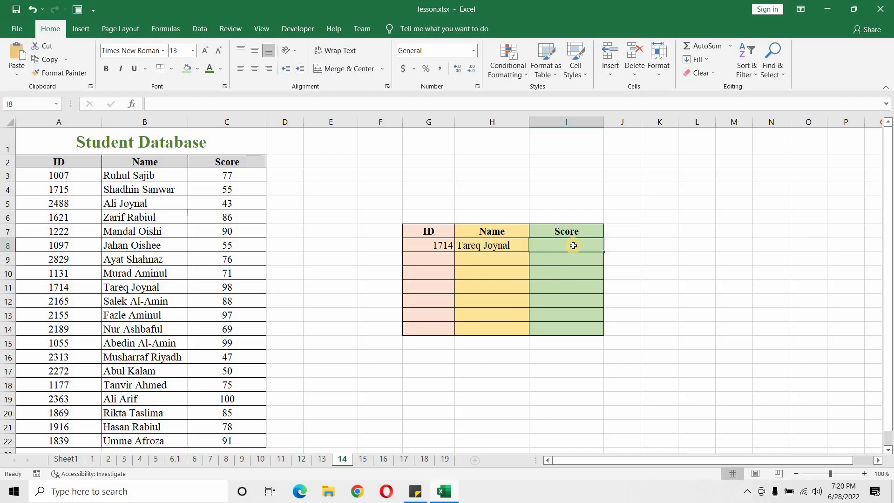
left_click(173, 100)
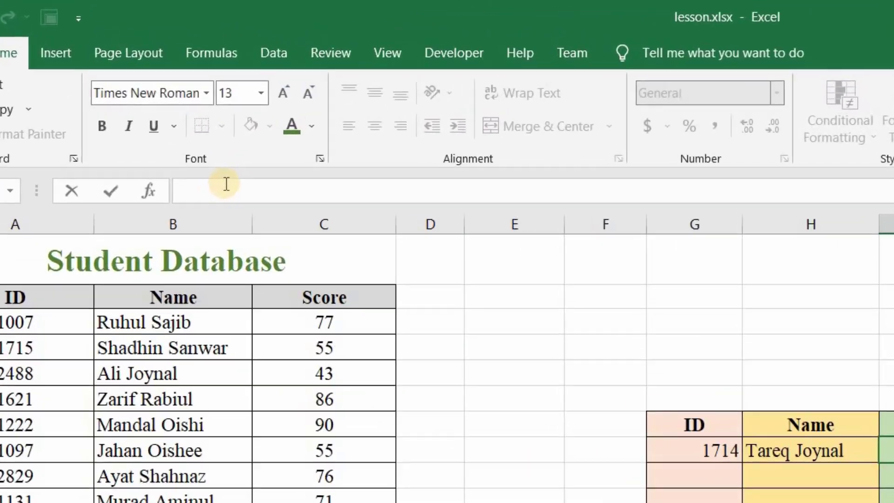
type("=")
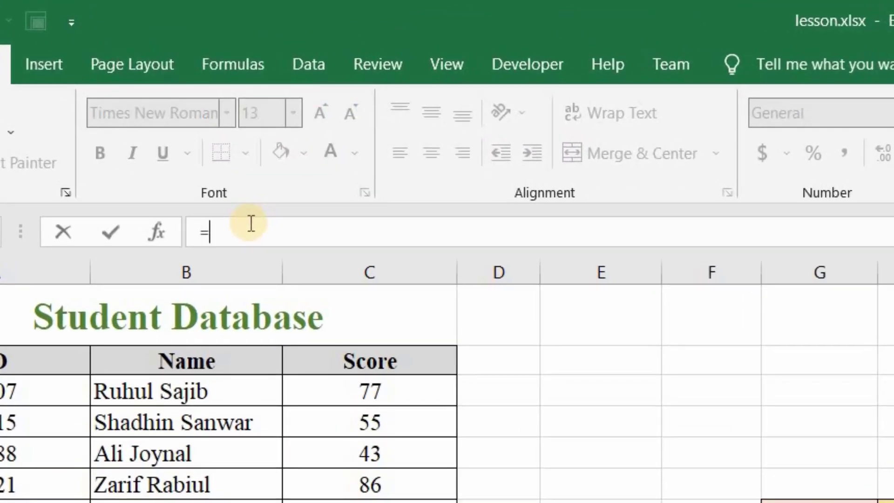
type("vl")
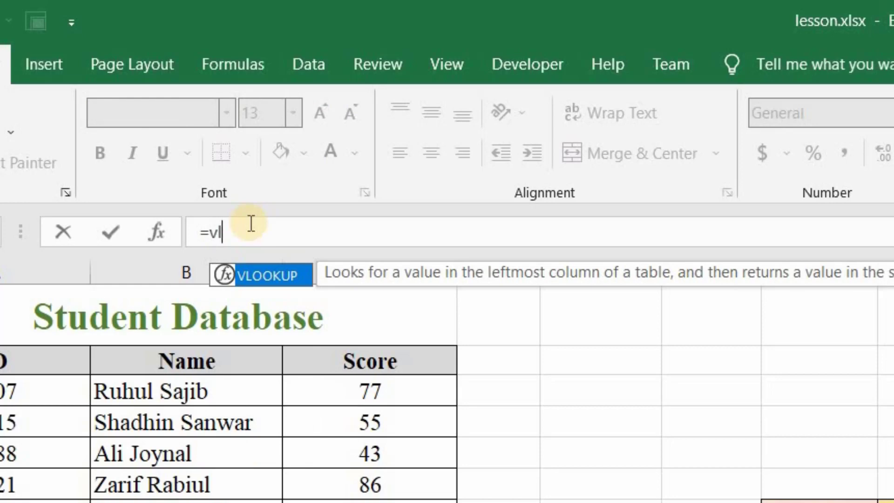
key("Tab")
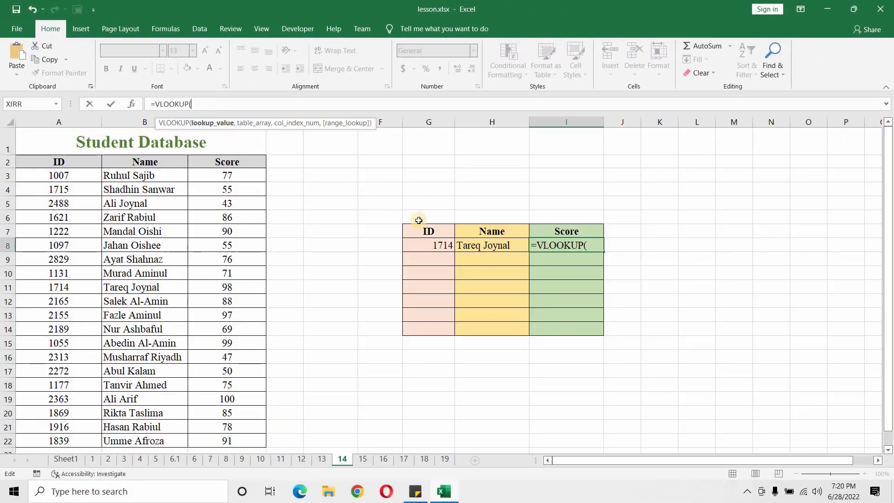
left_click(431, 246)
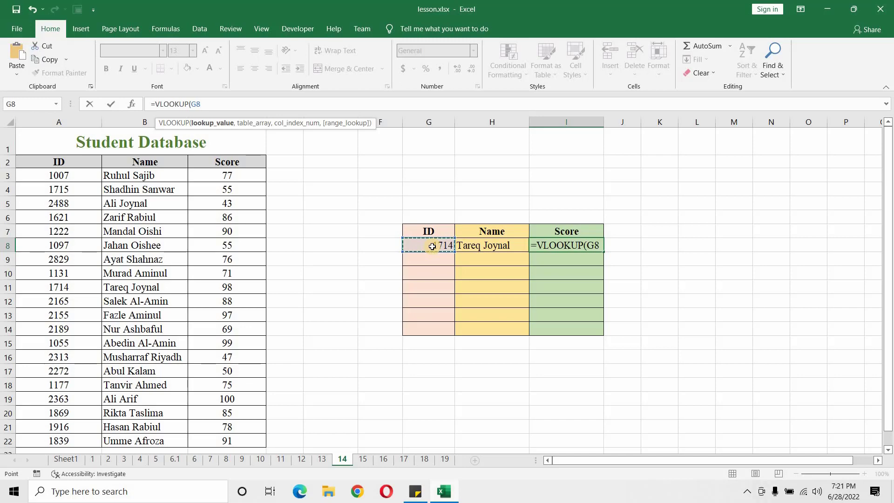
type(",")
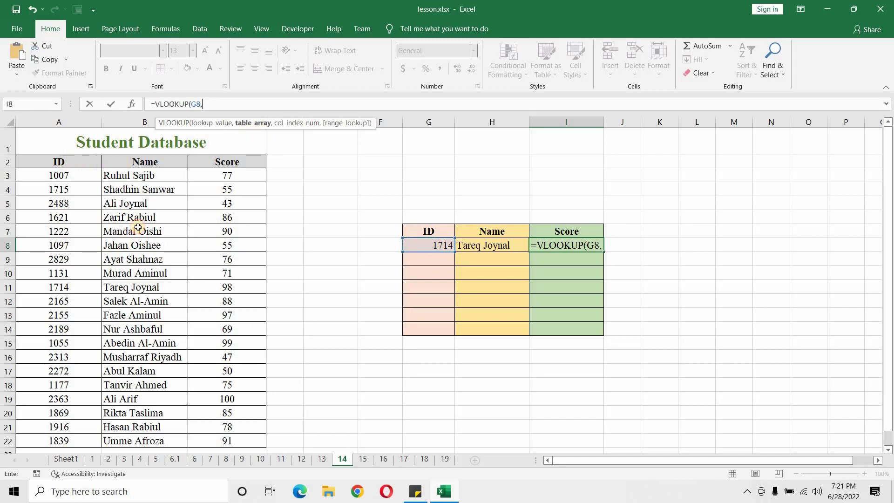
Step: Complete the I8 formula with table array A2:C22, column index 3 and 0 for an exact match
left_click_drag(58, 162, 219, 433)
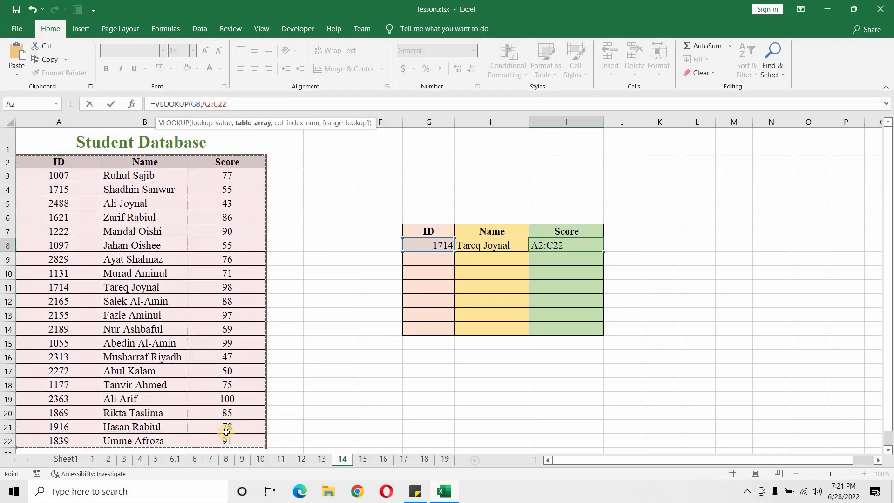
type(",")
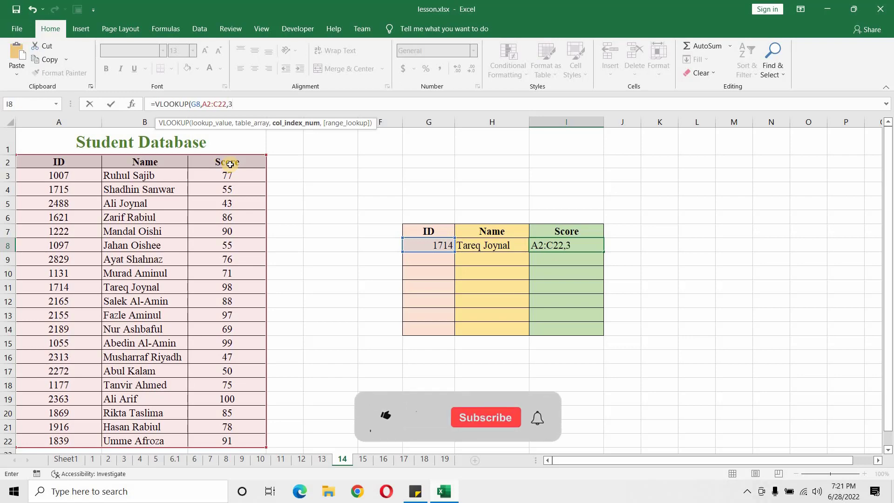
type("3,")
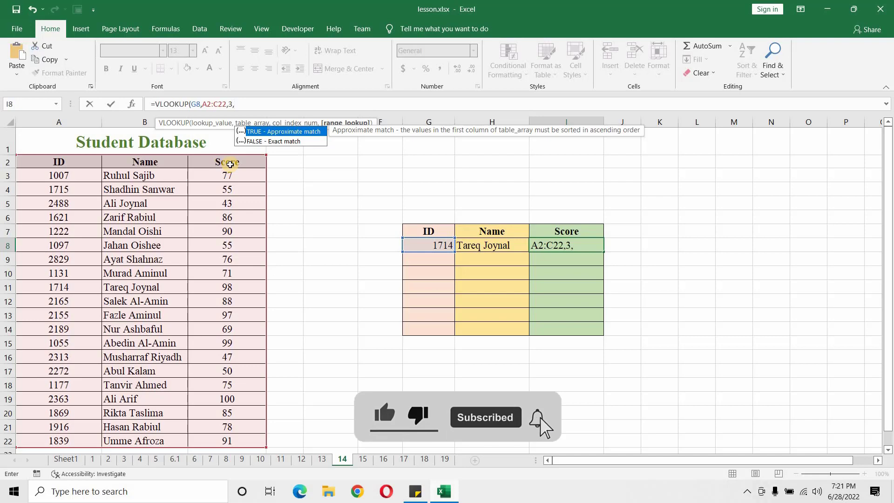
type("0")
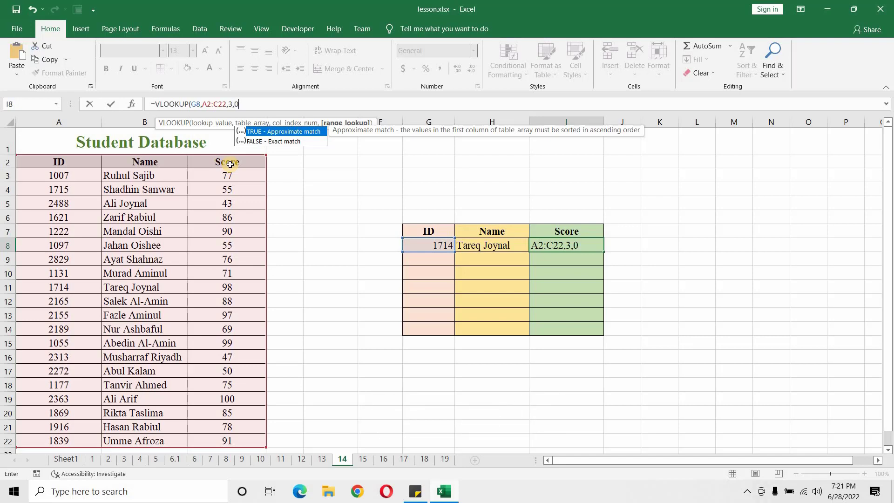
type(")")
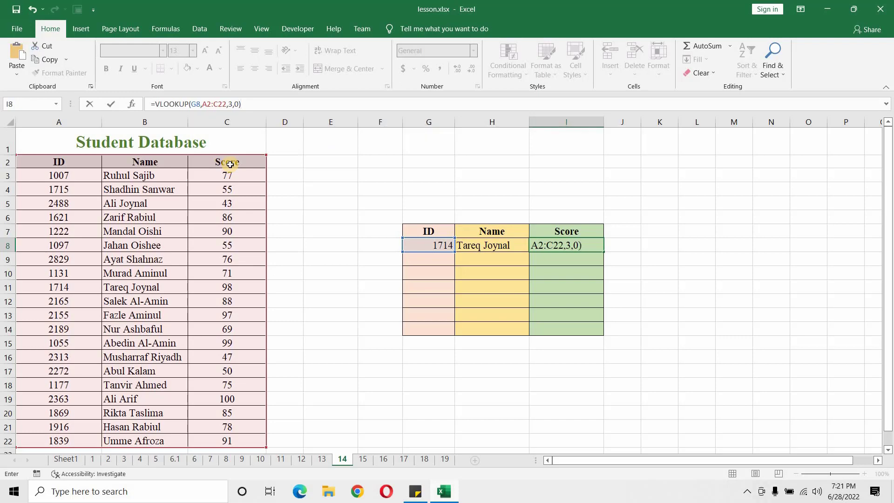
key("Return")
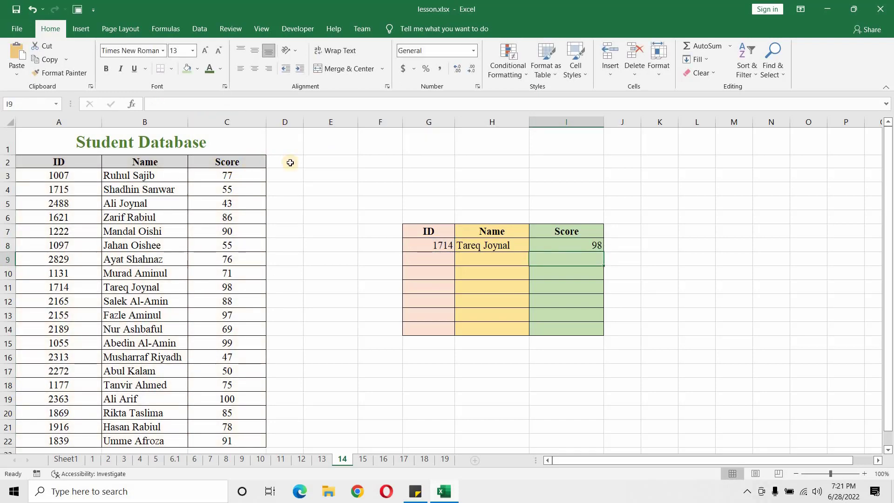
Step: Compare the score returned in I8 with the matching ID and score in row 11 of the student database
left_click(446, 244)
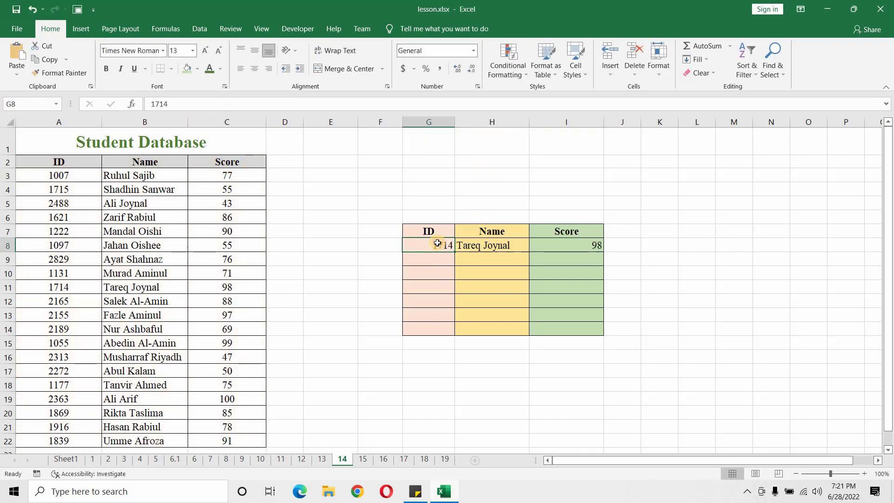
left_click(584, 247)
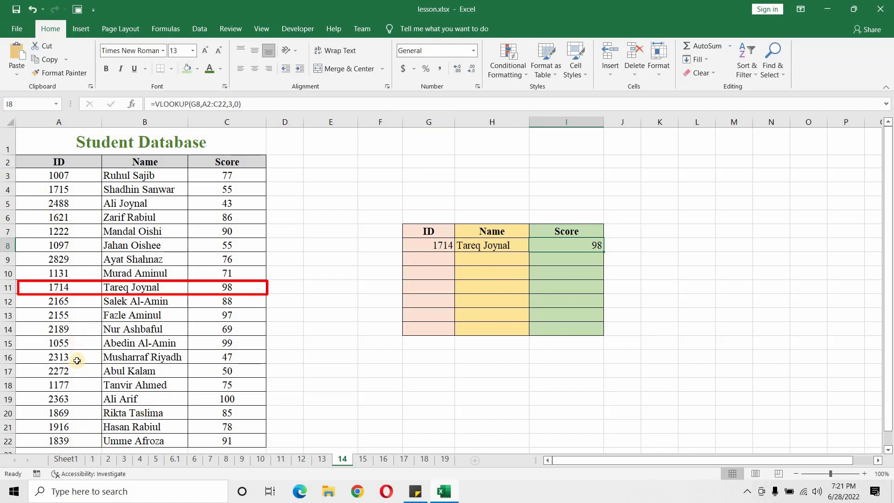
left_click(74, 286)
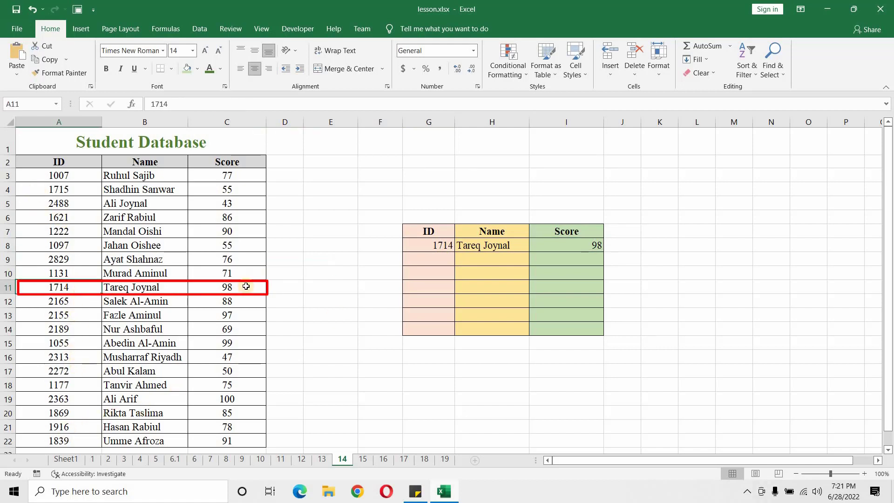
left_click(244, 285)
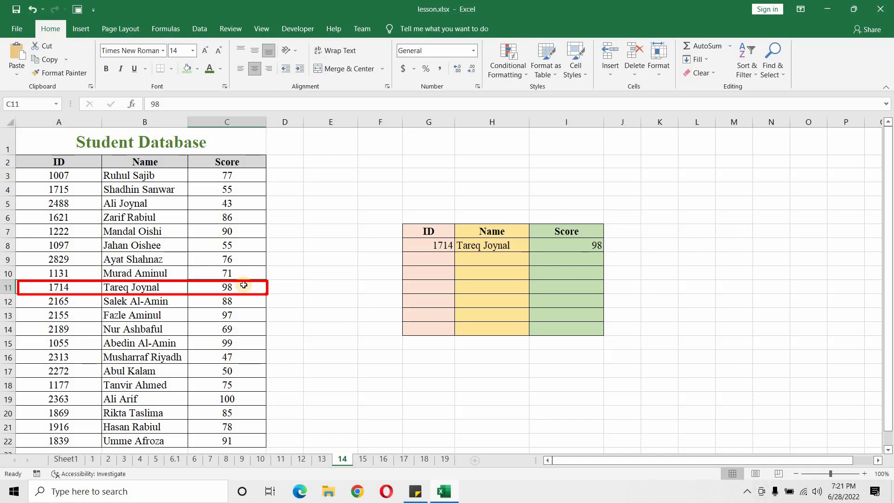
left_click(591, 247)
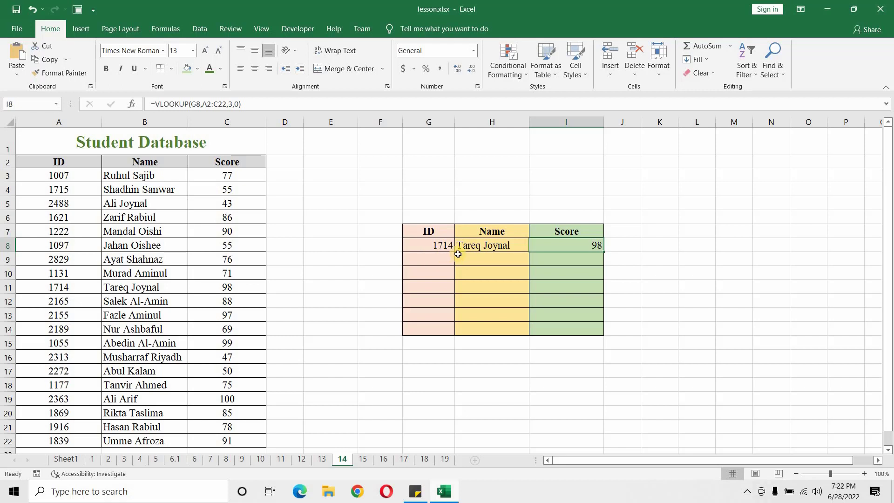
left_click(440, 248)
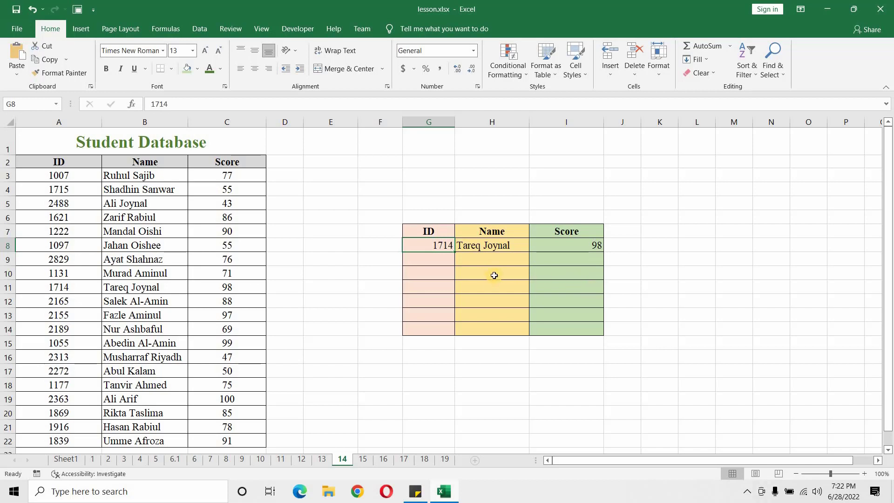
Step: Try filling the H8 name formula down to H14 and inspect the references copied into H10
left_click(519, 247)
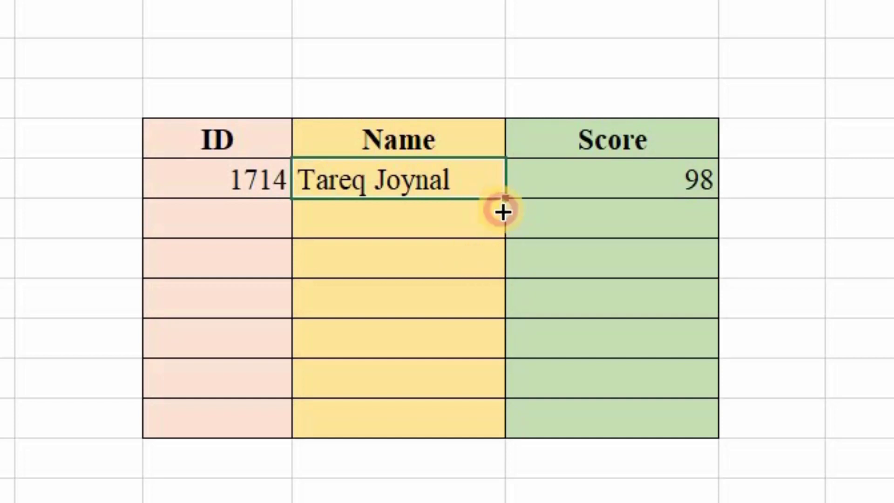
left_click_drag(502, 212, 467, 419)
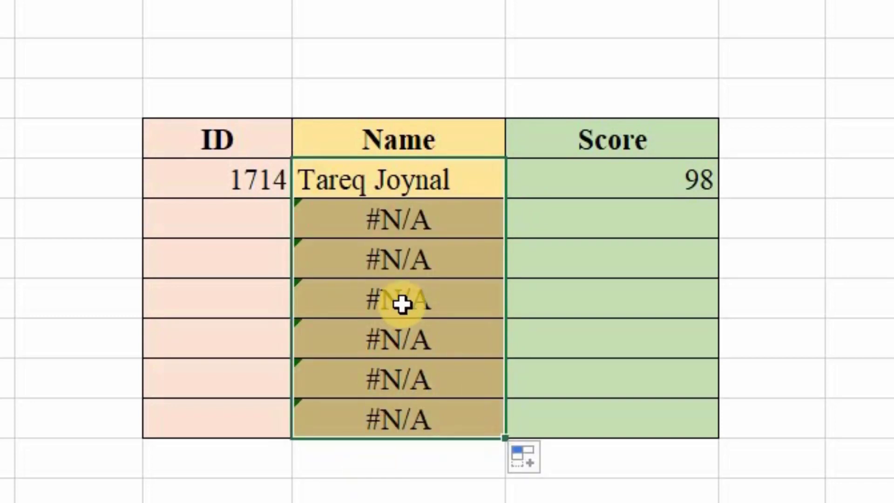
left_click(400, 260)
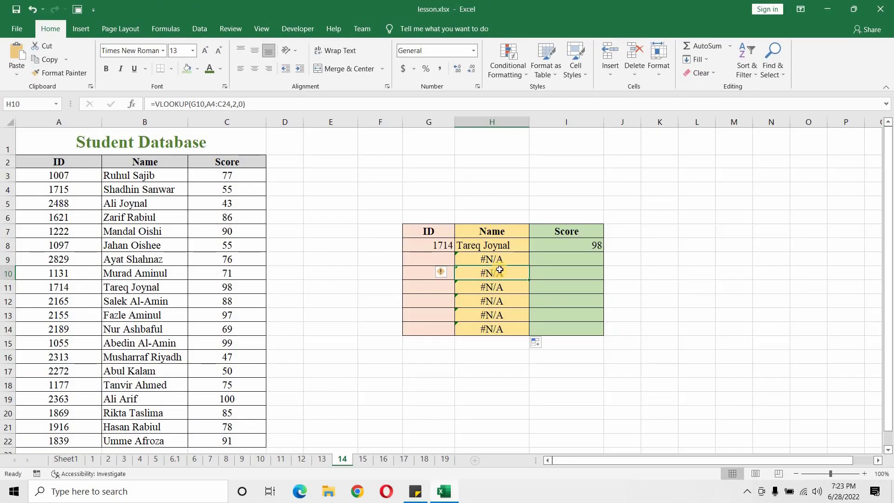
double_click(500, 271)
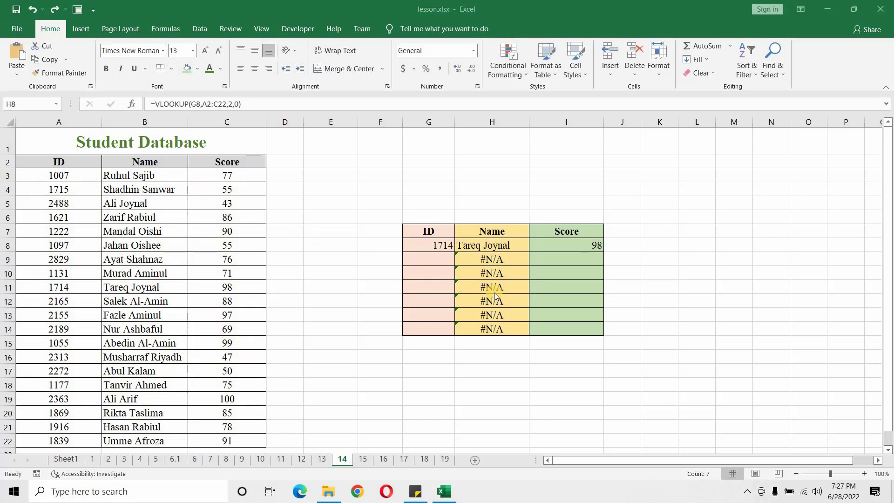
Step: Undo the fill of the name formula below H8
left_click(496, 285)
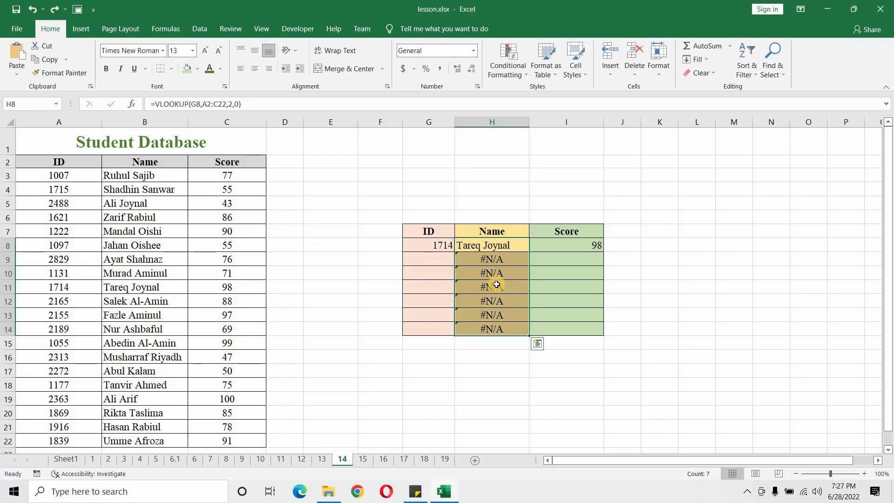
key("ctrl+z")
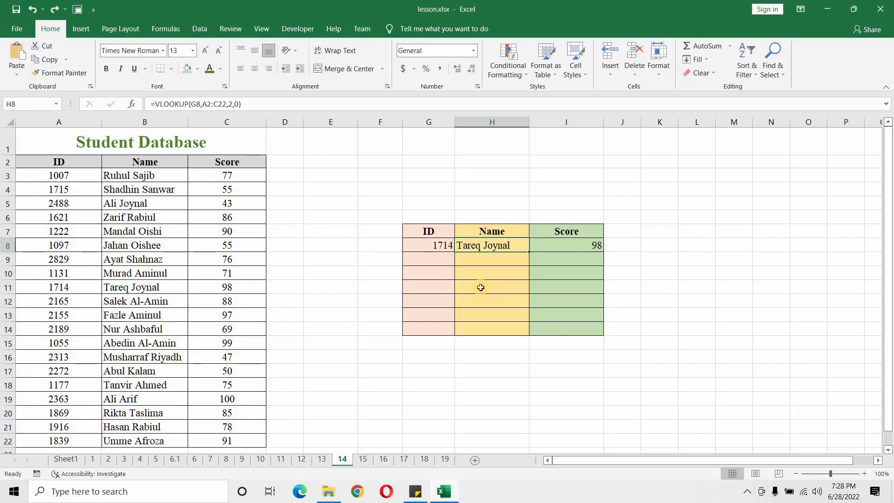
left_click(511, 276)
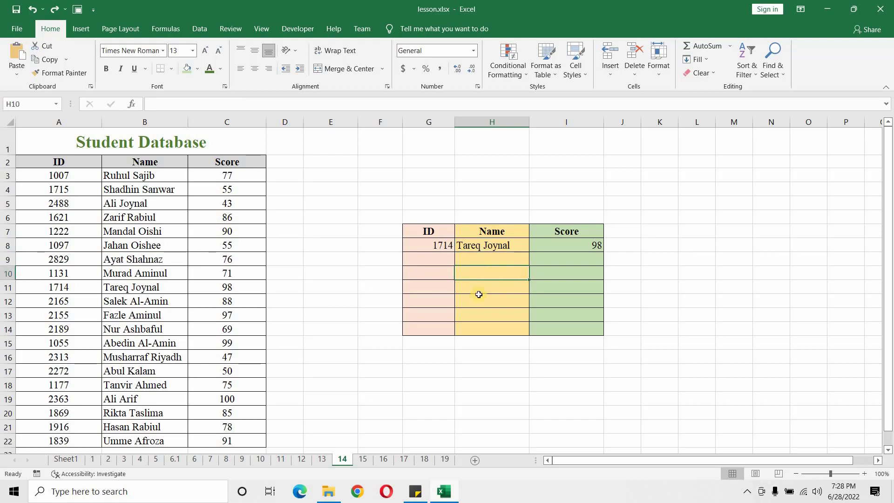
Step: Lock the row references of the H8 formula's table array so it reads A$2:C$22
left_click(504, 246)
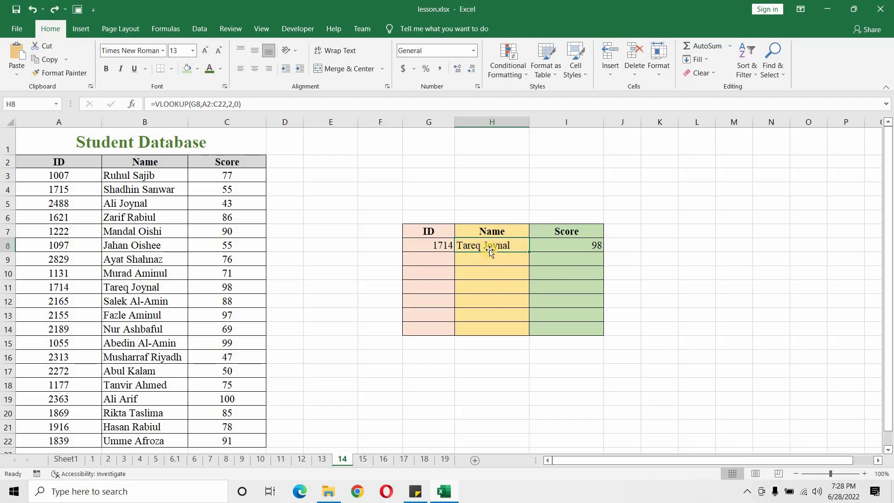
left_click(207, 104)
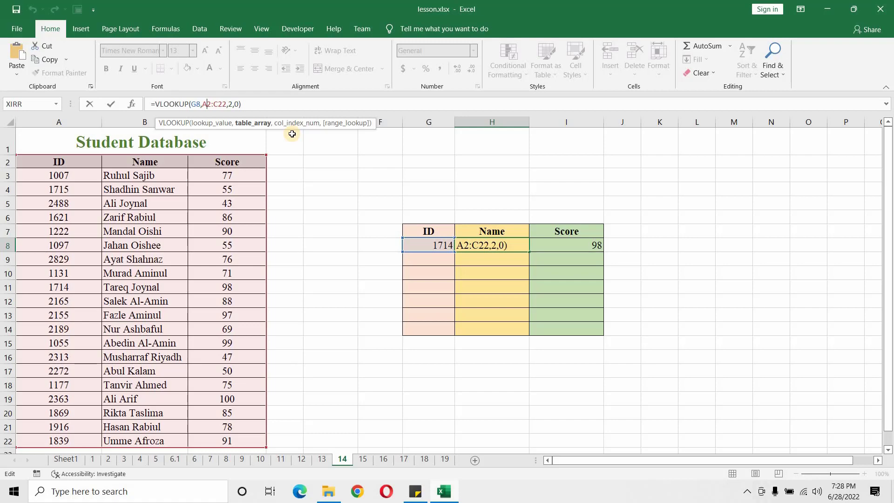
type("$")
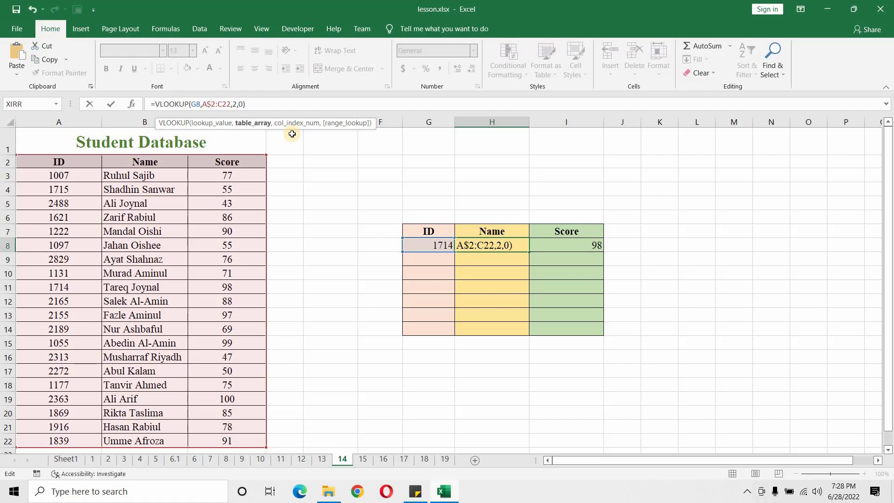
left_click(223, 103)
type("$")
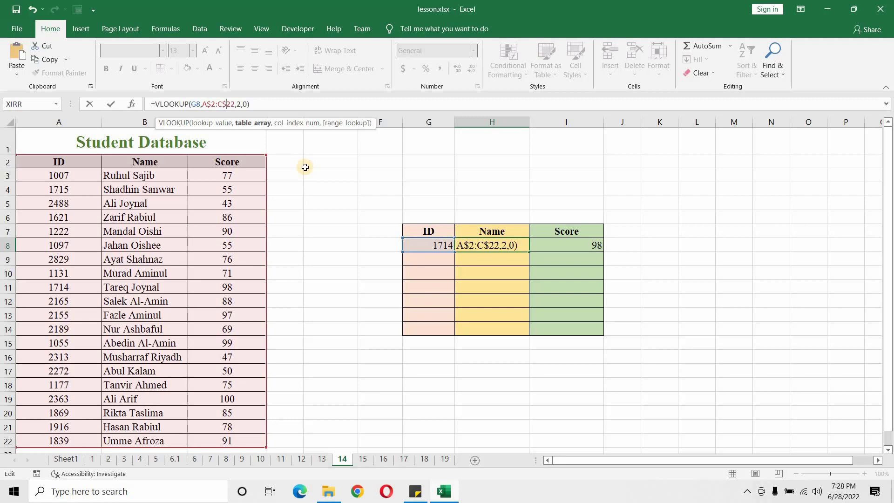
key("Return")
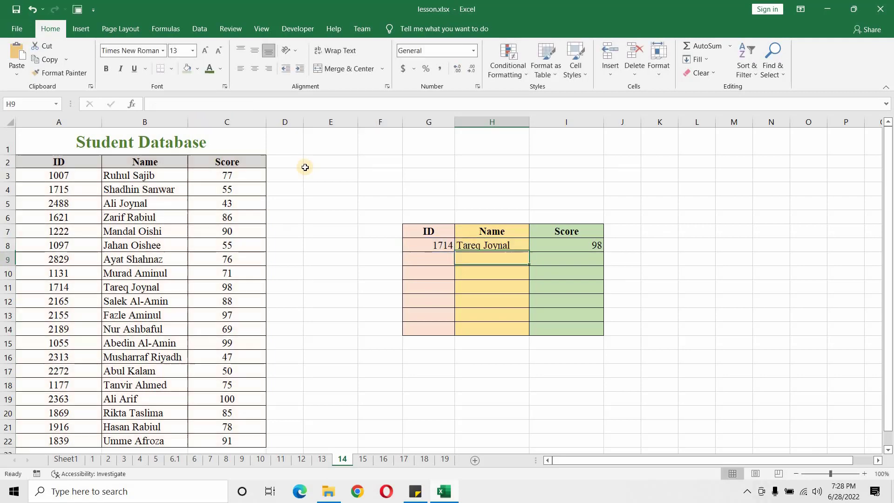
Step: Fill the H8 formula down to H14 and check the table array reference in H11
left_click(521, 245)
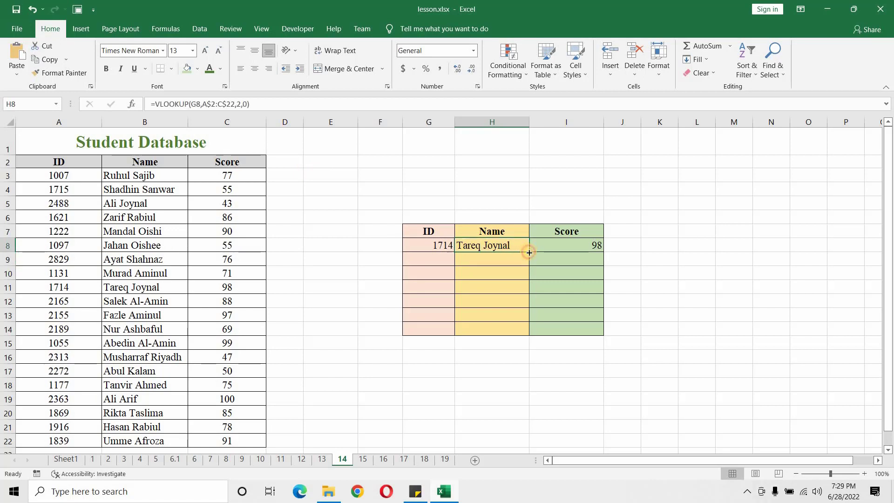
left_click_drag(529, 251, 517, 331)
left_click(488, 285)
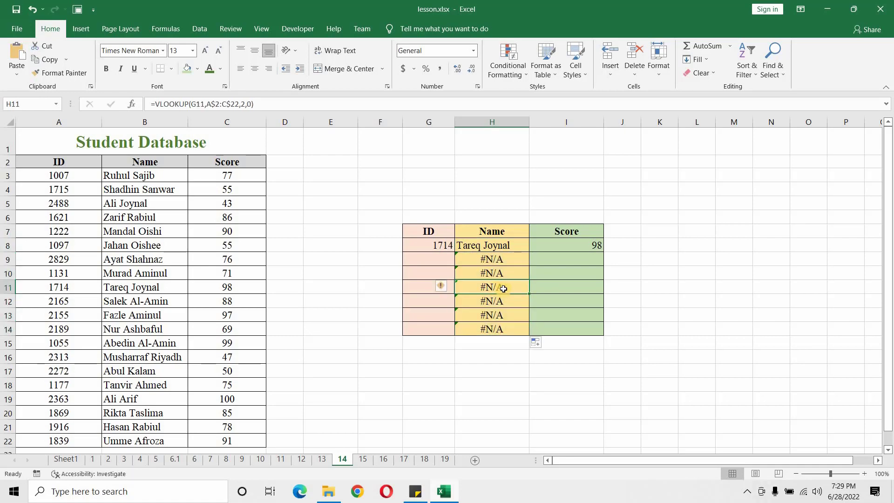
double_click(503, 287)
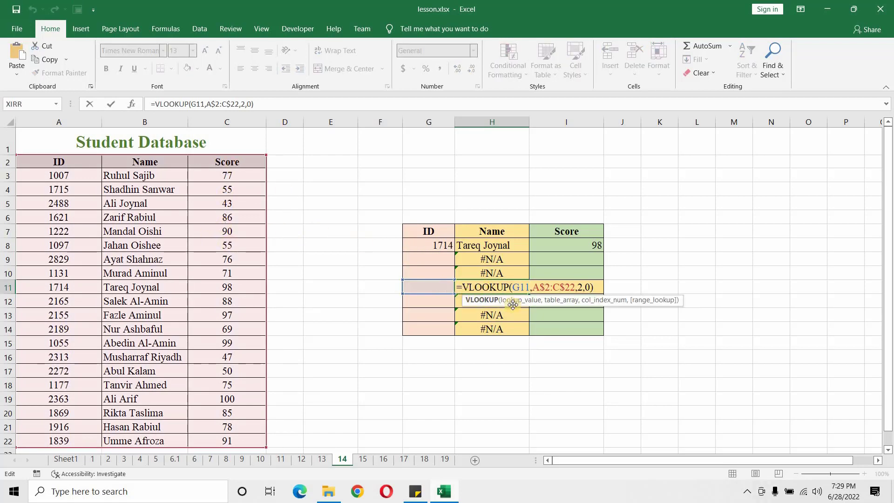
key("Return")
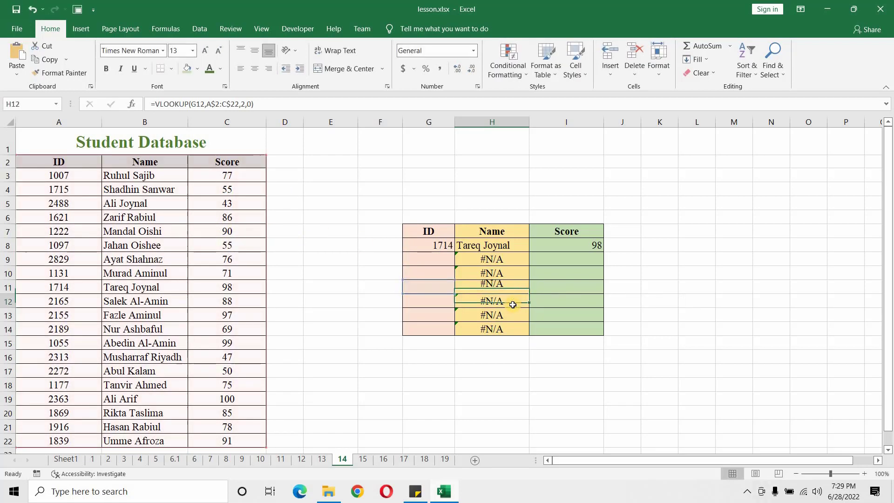
Step: Enter the student IDs listed in A5, A6 and A19 into lookup table cells G9, G10 and G11
left_click(436, 260)
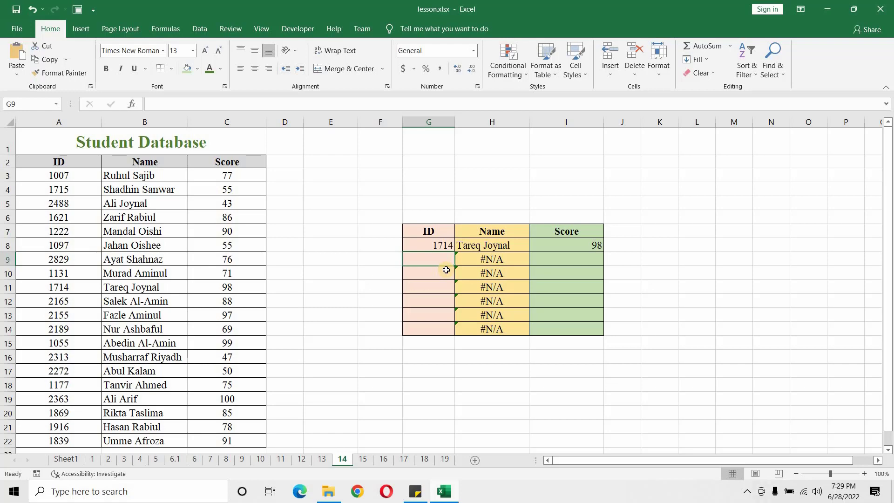
type("24")
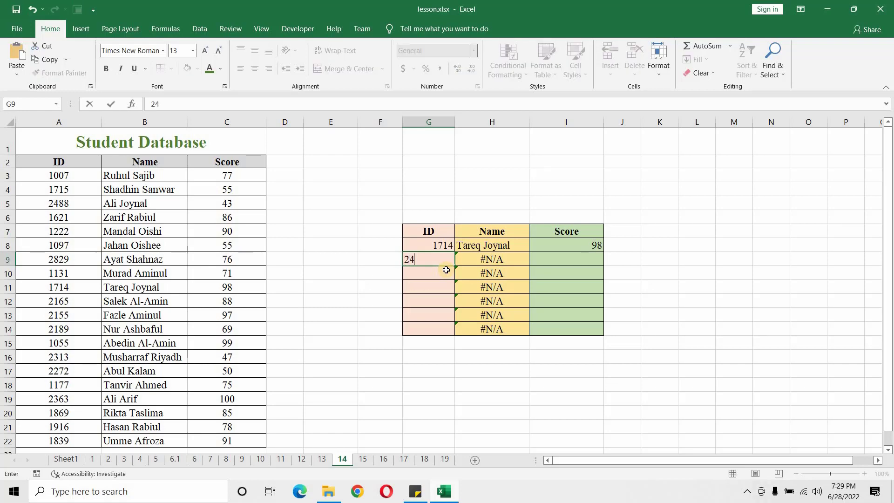
type("88")
key("Return")
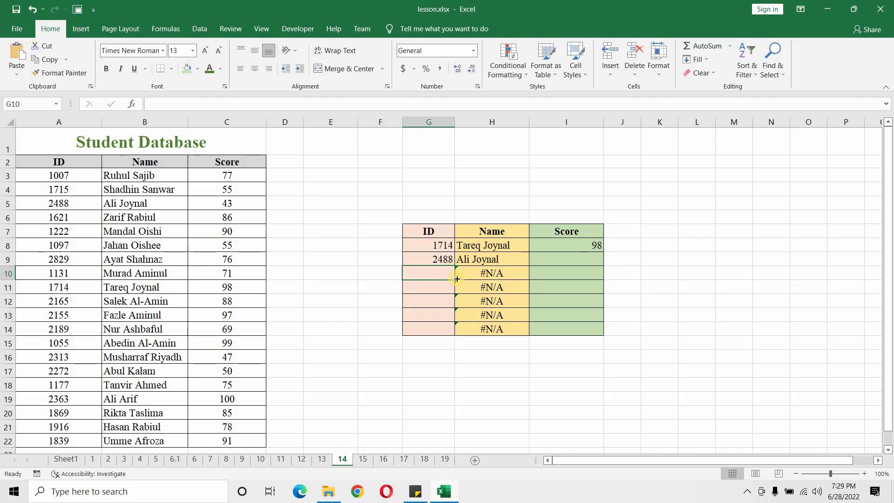
type("16")
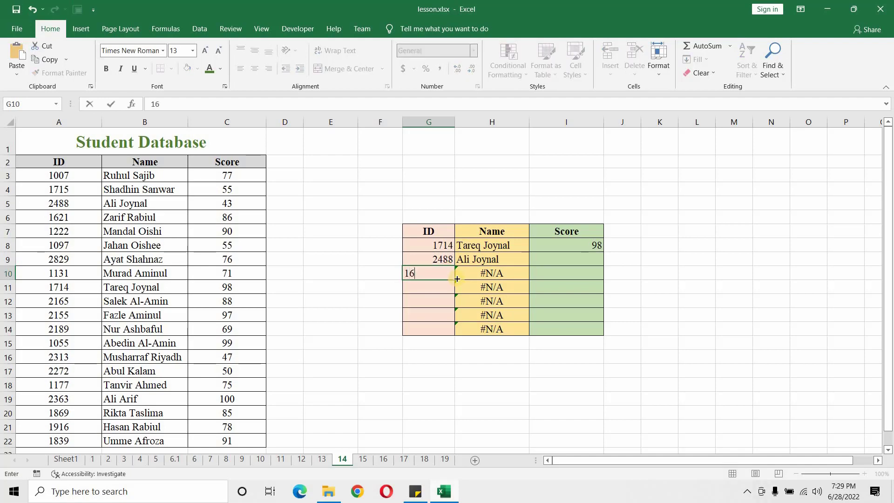
type("21")
key("Return")
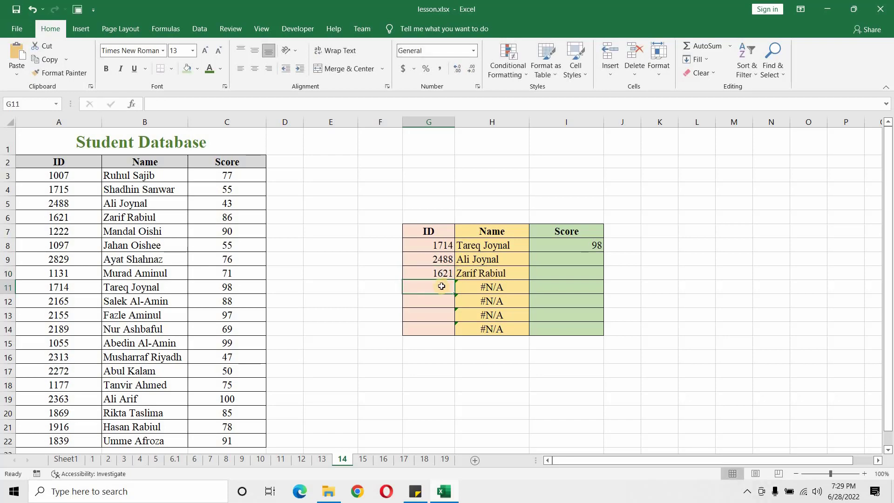
type("2363")
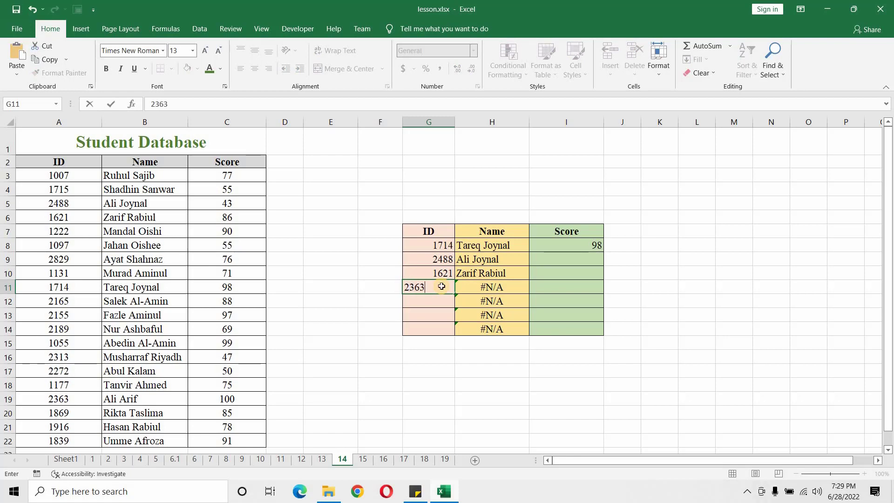
key("Return")
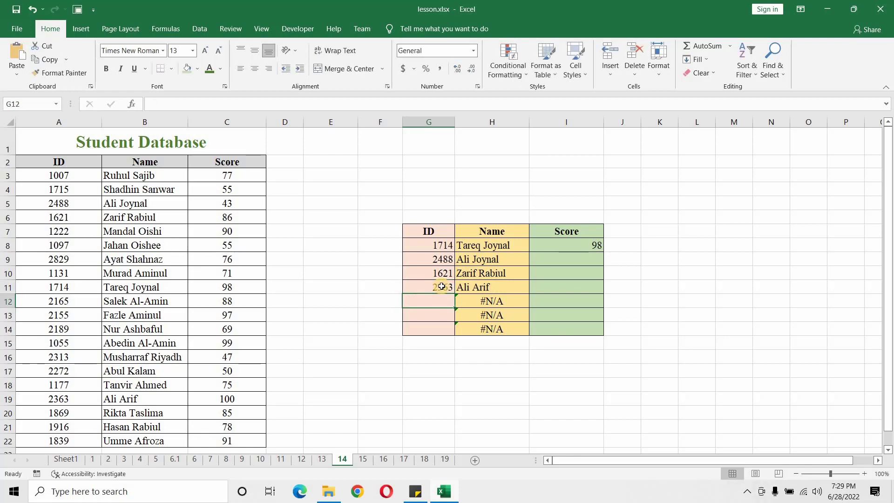
Step: Enter the student IDs listed in A18, A17 and A10 into lookup table cells G12, G13 and G14
type("1177")
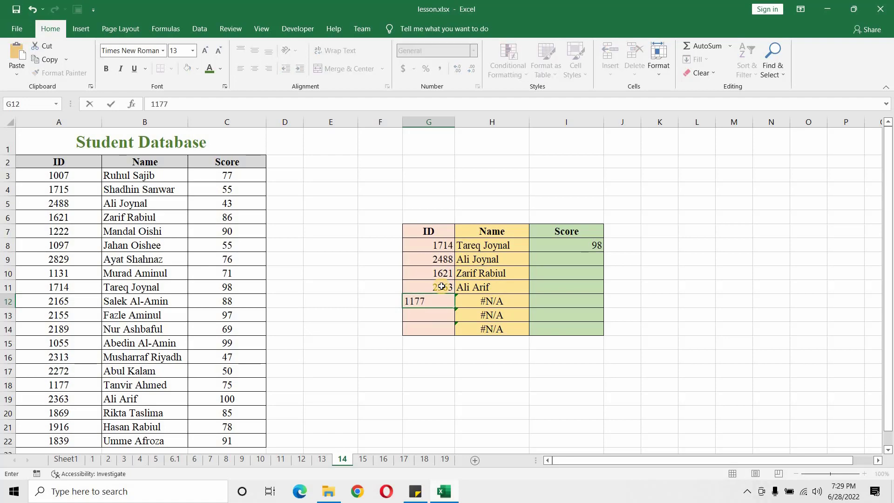
key("Return")
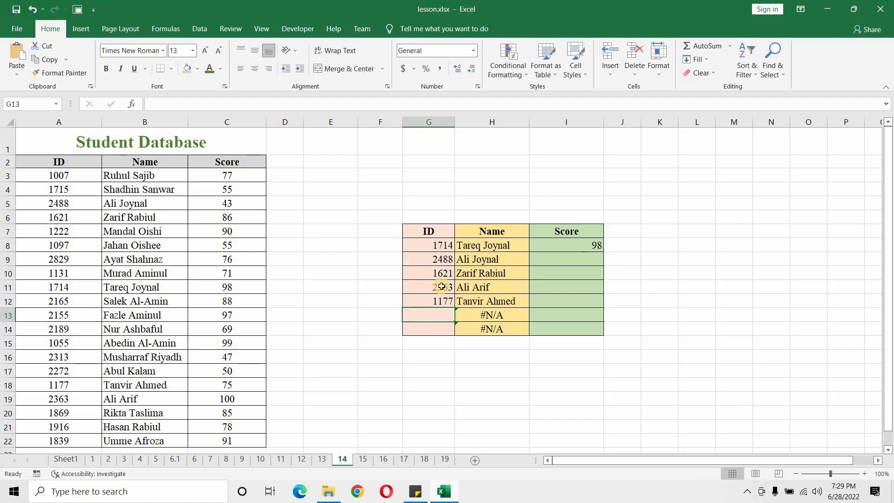
type("227")
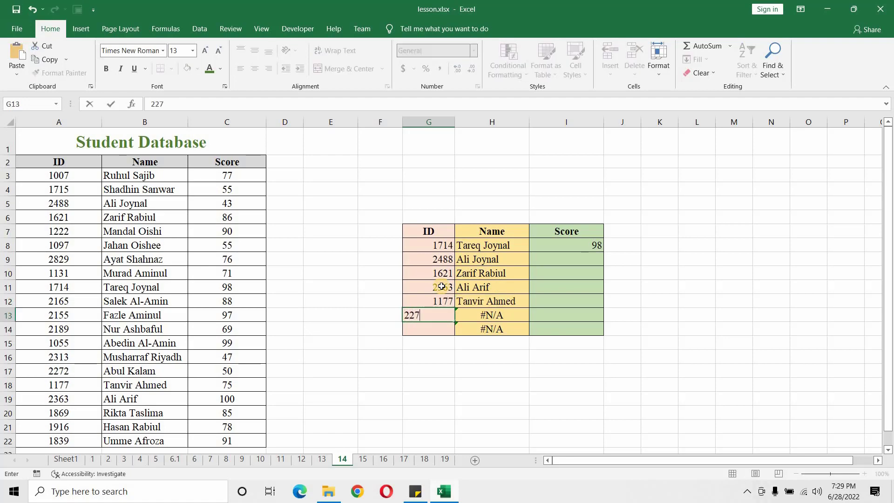
type("2")
key("Return")
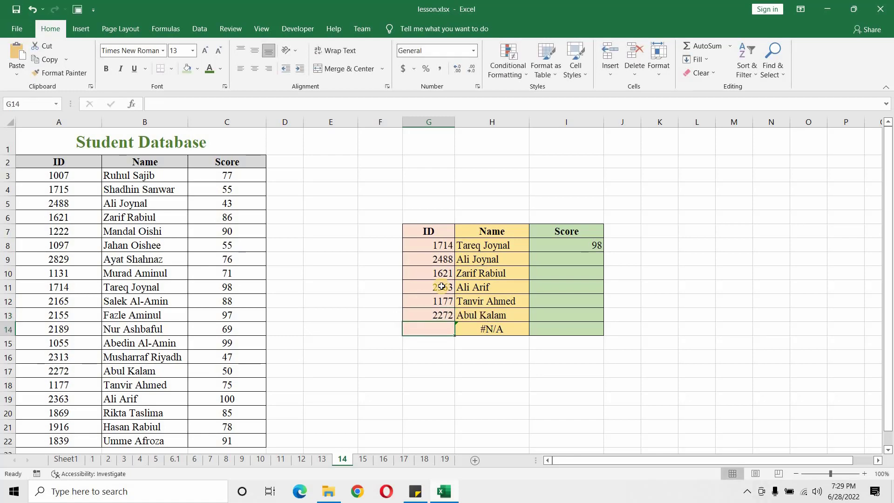
type("1131")
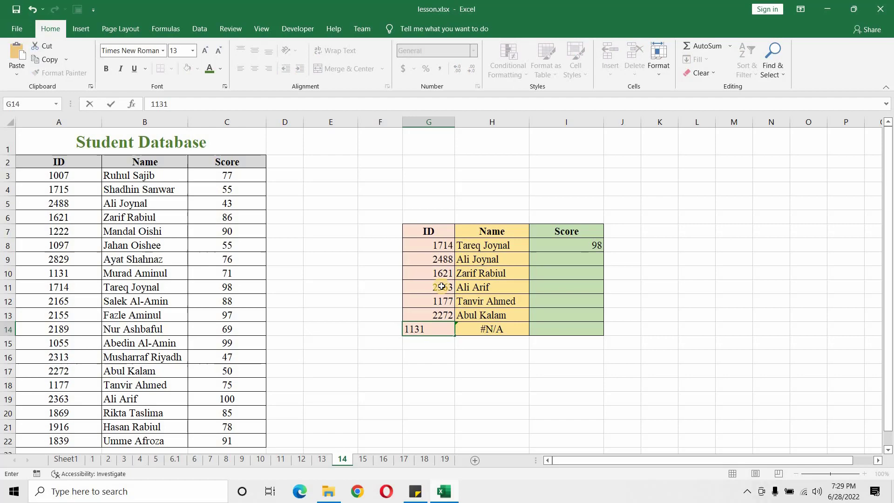
key("Return")
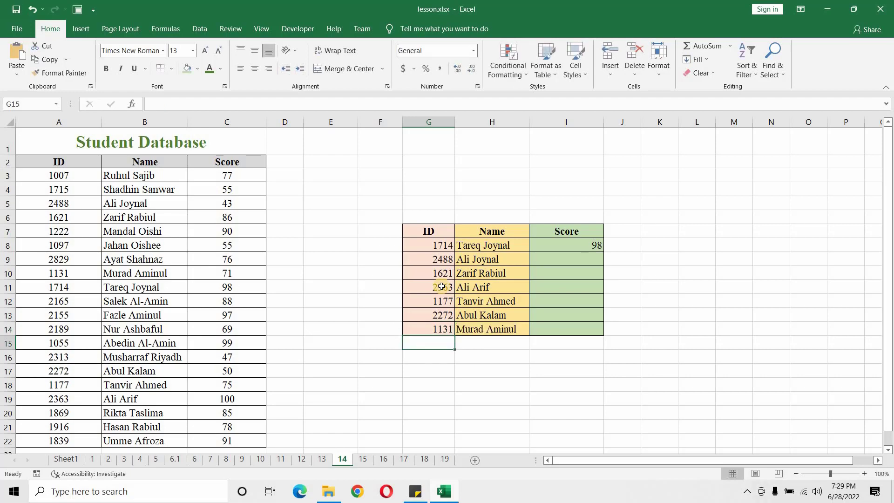
Step: Lock the row references of the I8 score formula's table array so it reads A$2:C$22
left_click(594, 244)
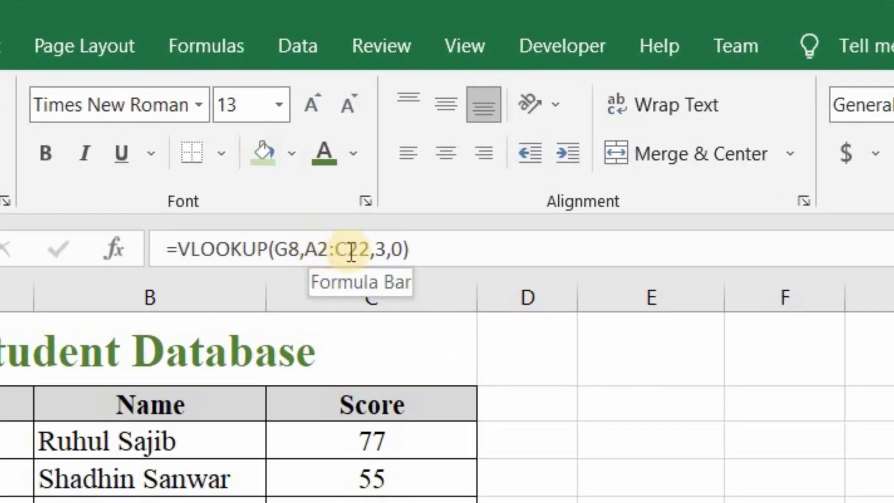
left_click(318, 249)
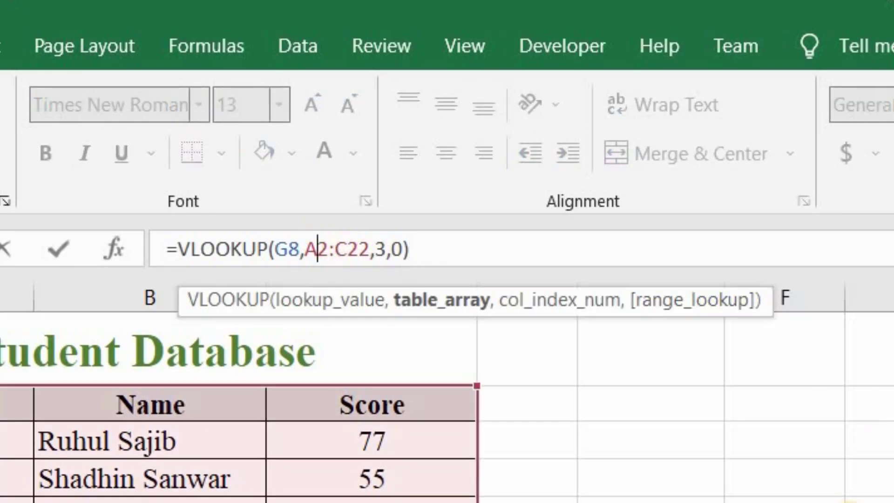
type("$")
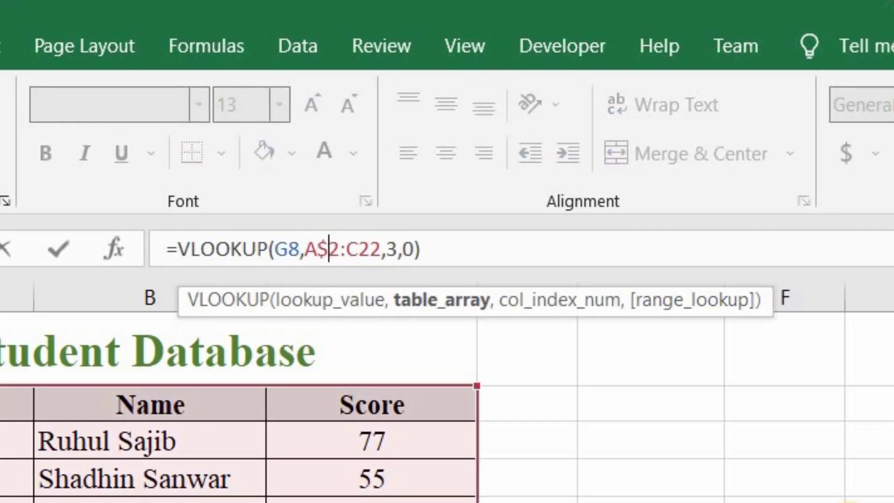
left_click(360, 249)
type("$")
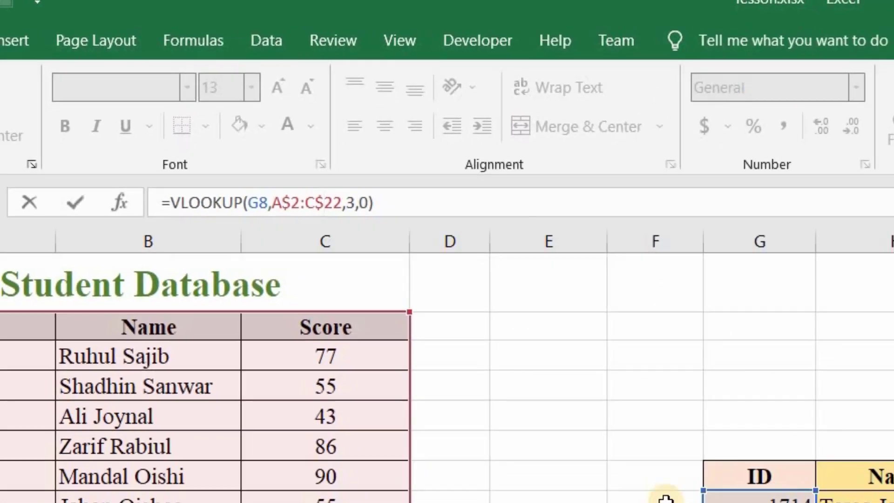
key("Return")
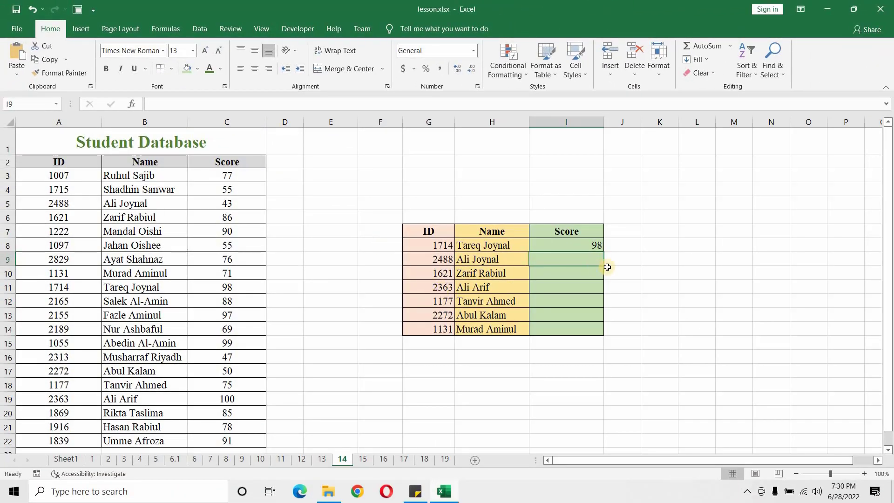
Step: Fill the I8 score formula down to I14 and check the ID in G11 against the score formula in I11
left_click(597, 251)
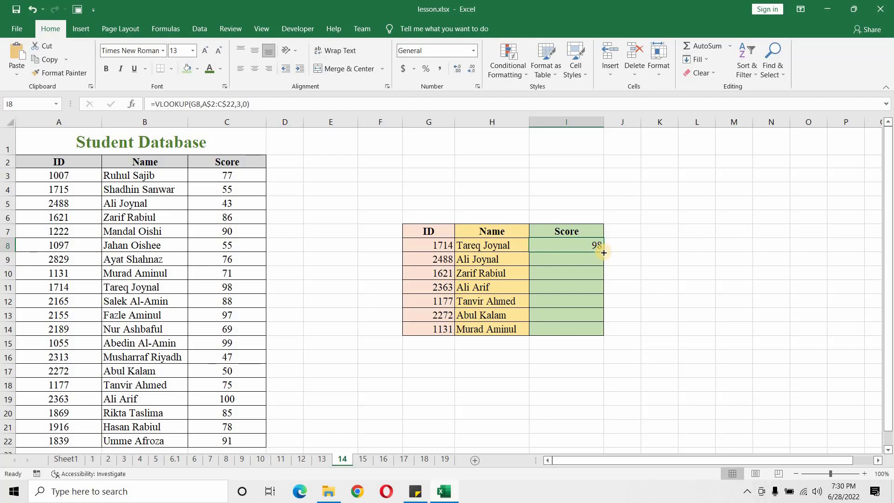
left_click_drag(603, 252, 601, 332)
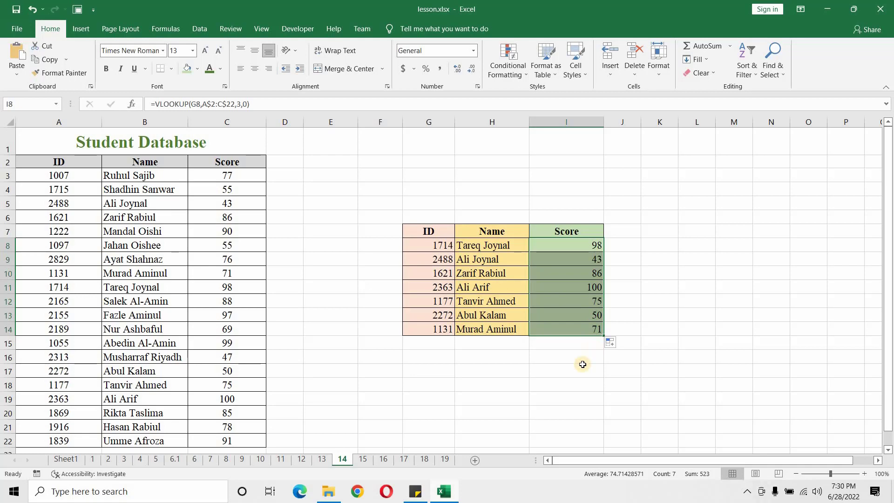
left_click(444, 287)
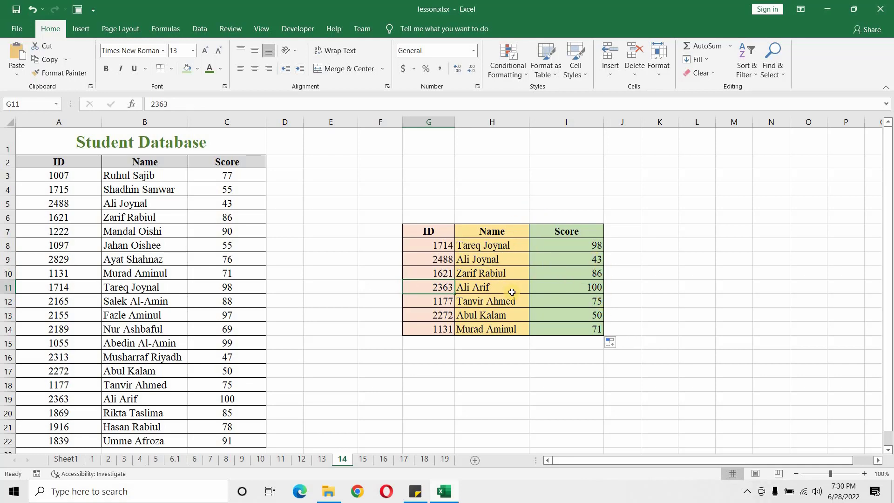
left_click(587, 287)
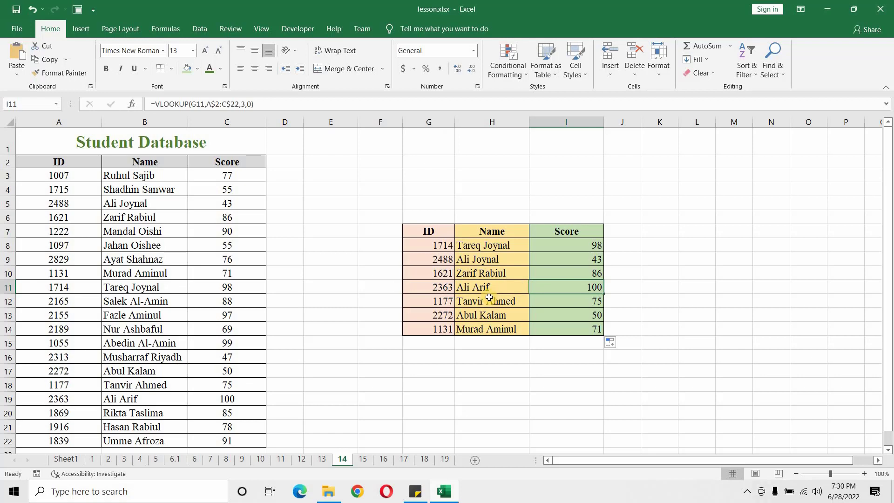